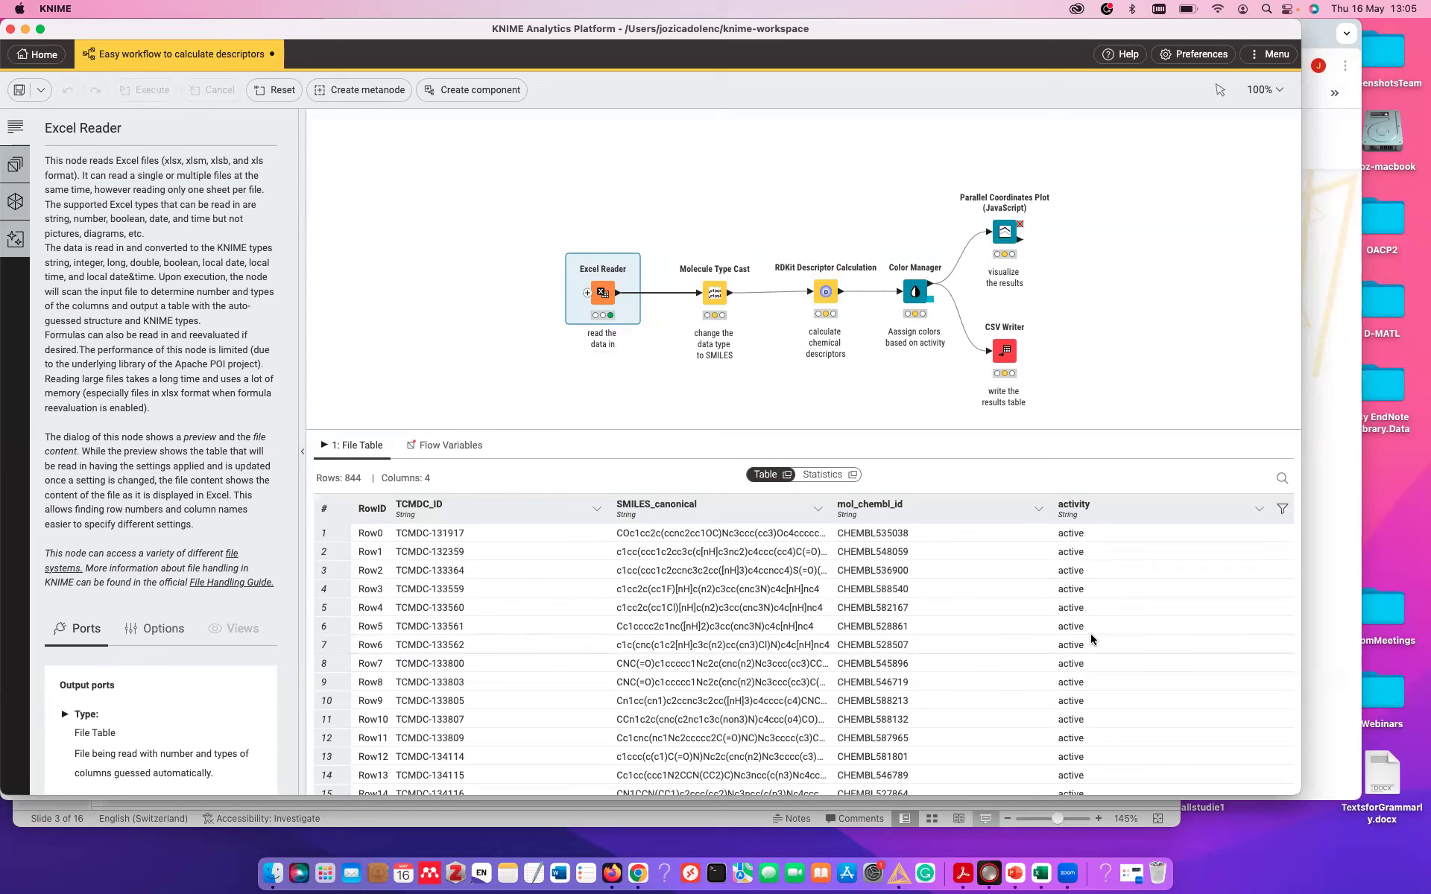
Step: Configure the Molecule Type Cast node to convert the SMILES_canonical column to the Smiles type and execute it
mouse_move(708, 299)
click(717, 297)
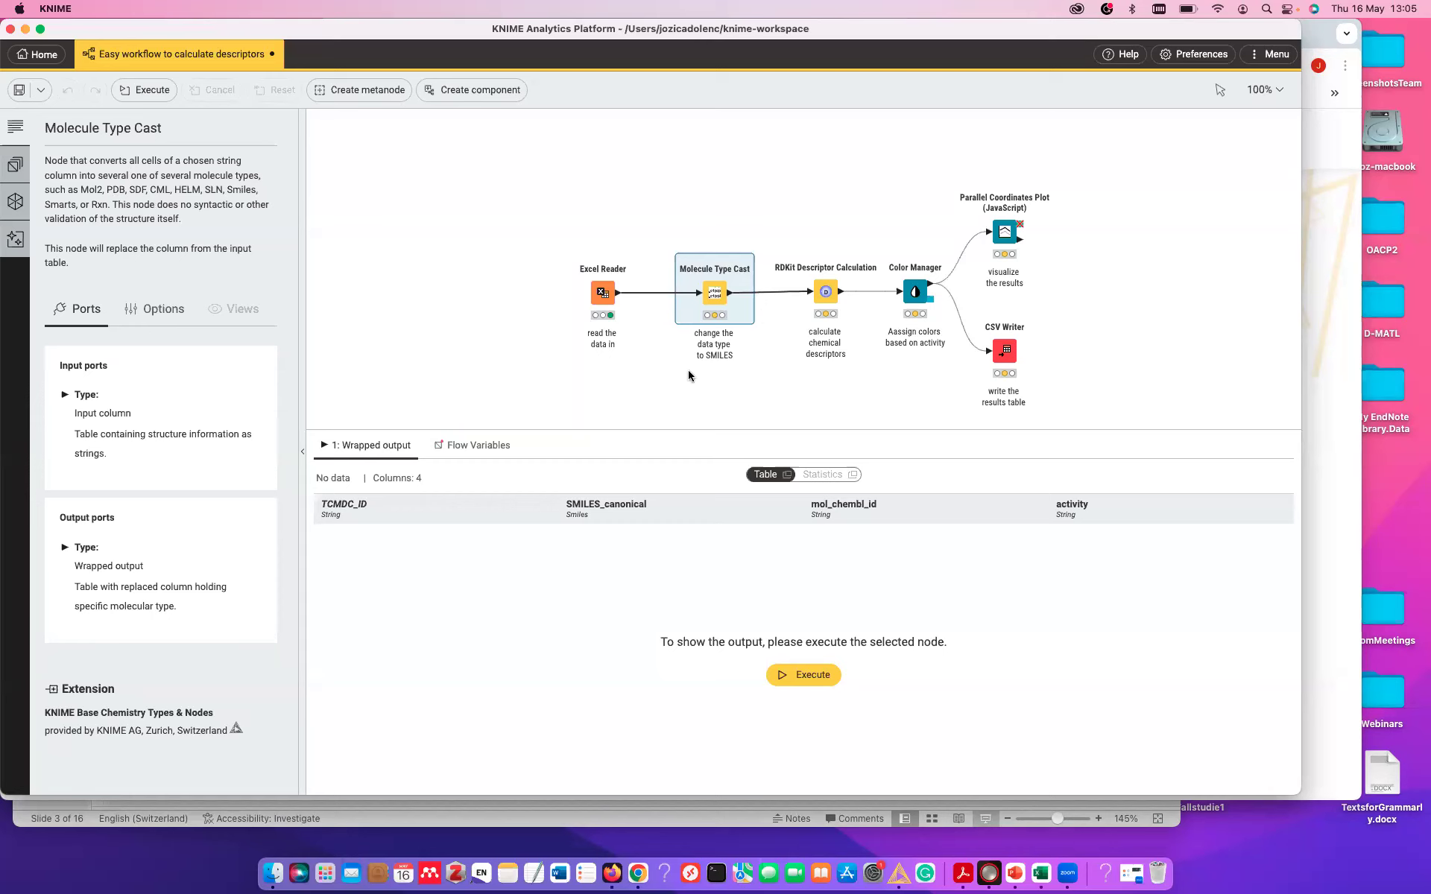
click(686, 254)
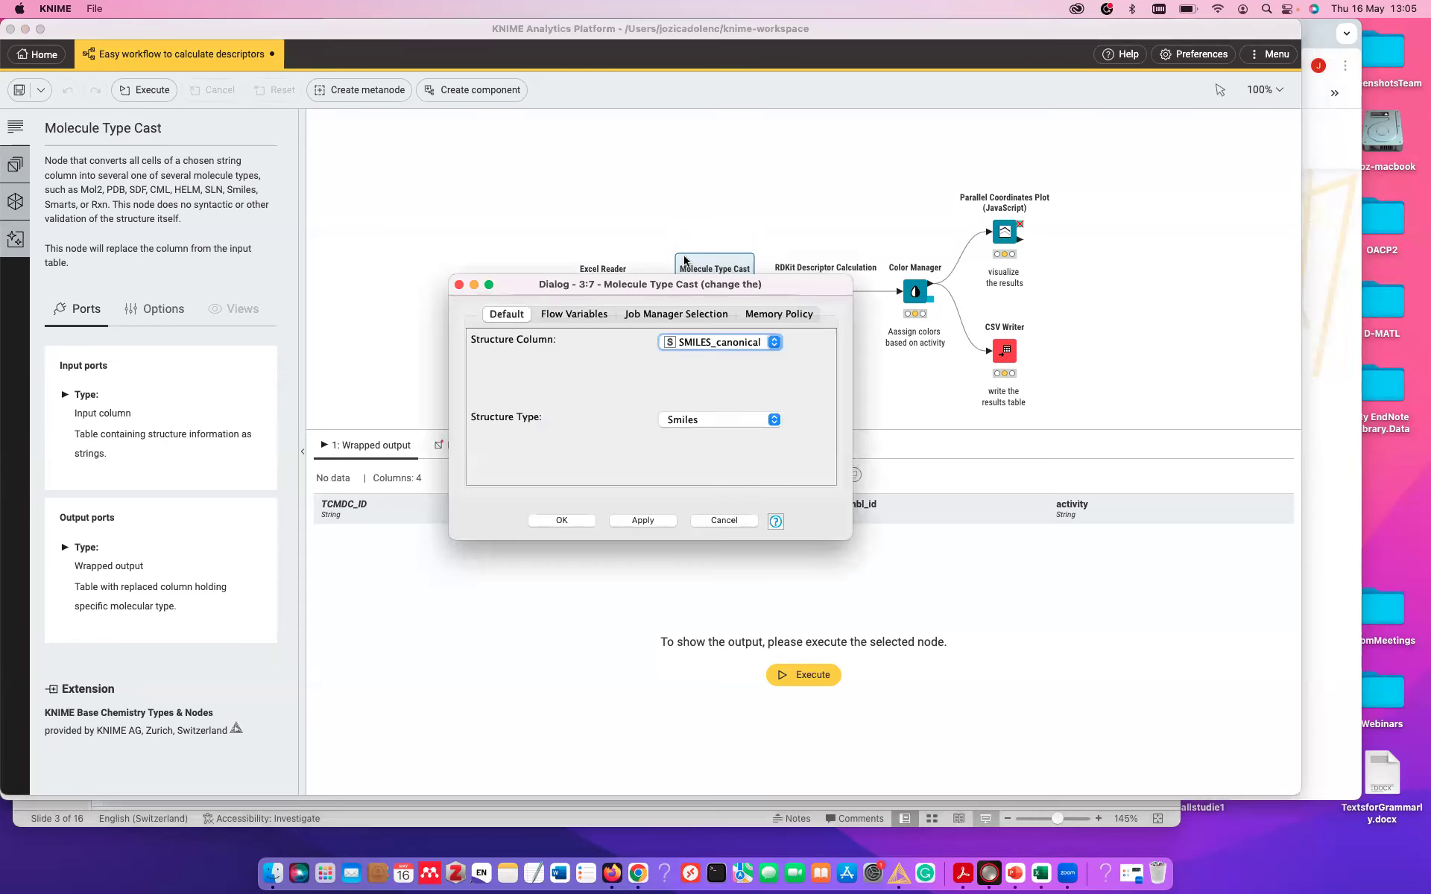
click(713, 346)
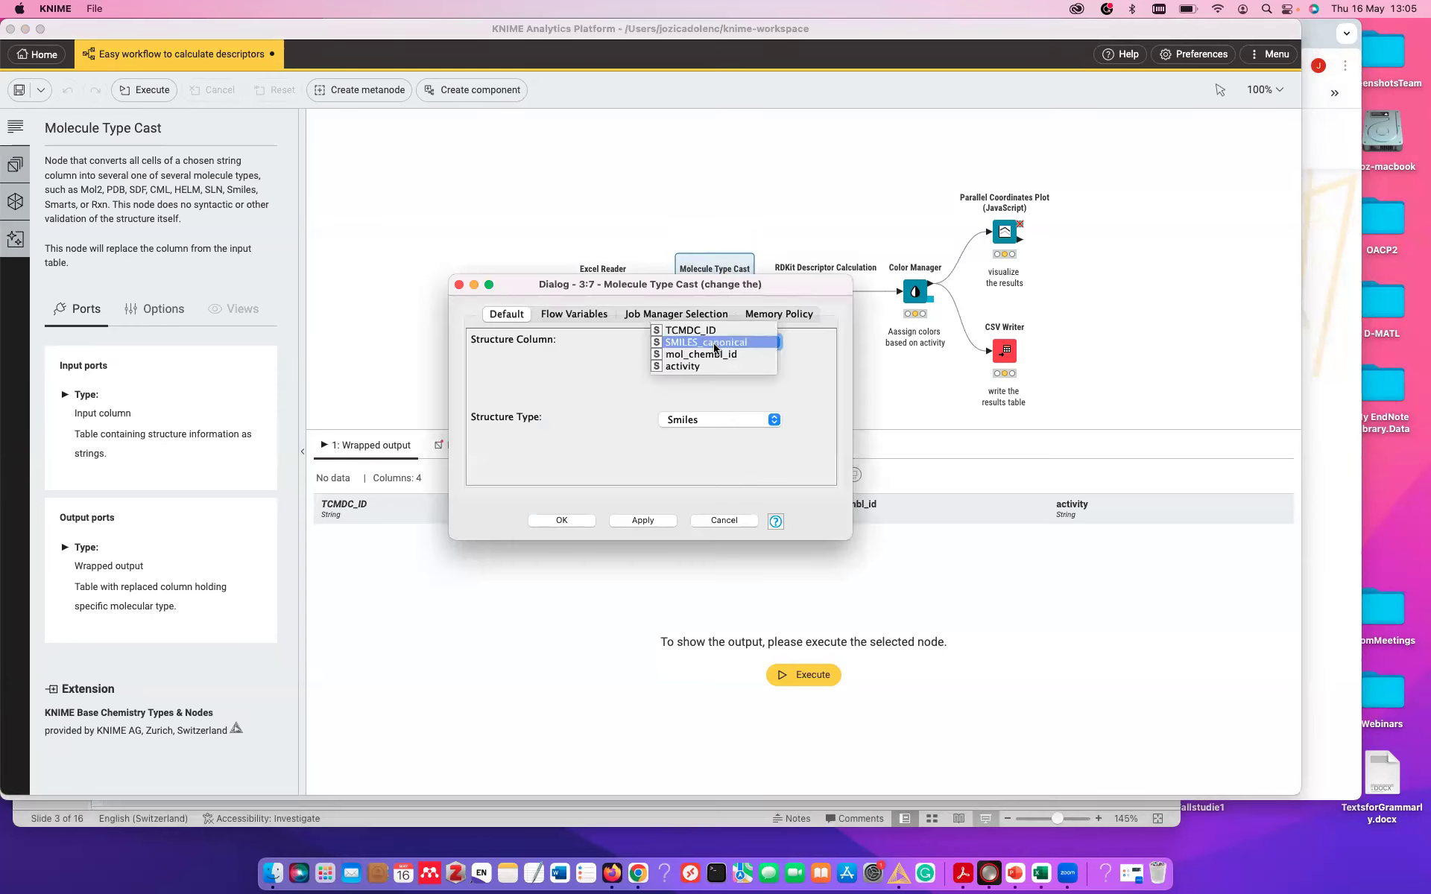
click(673, 344)
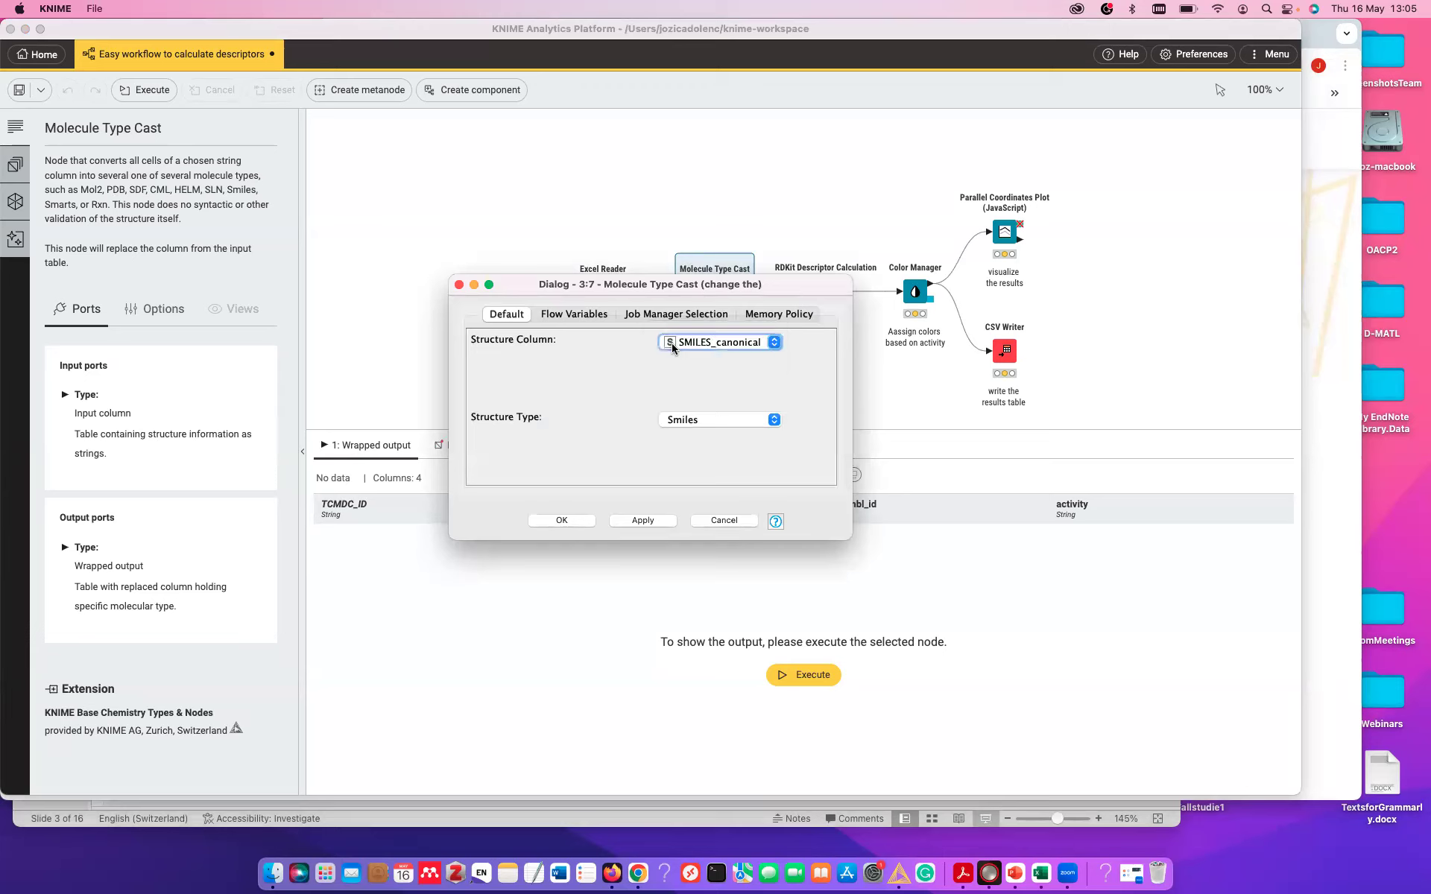
click(687, 421)
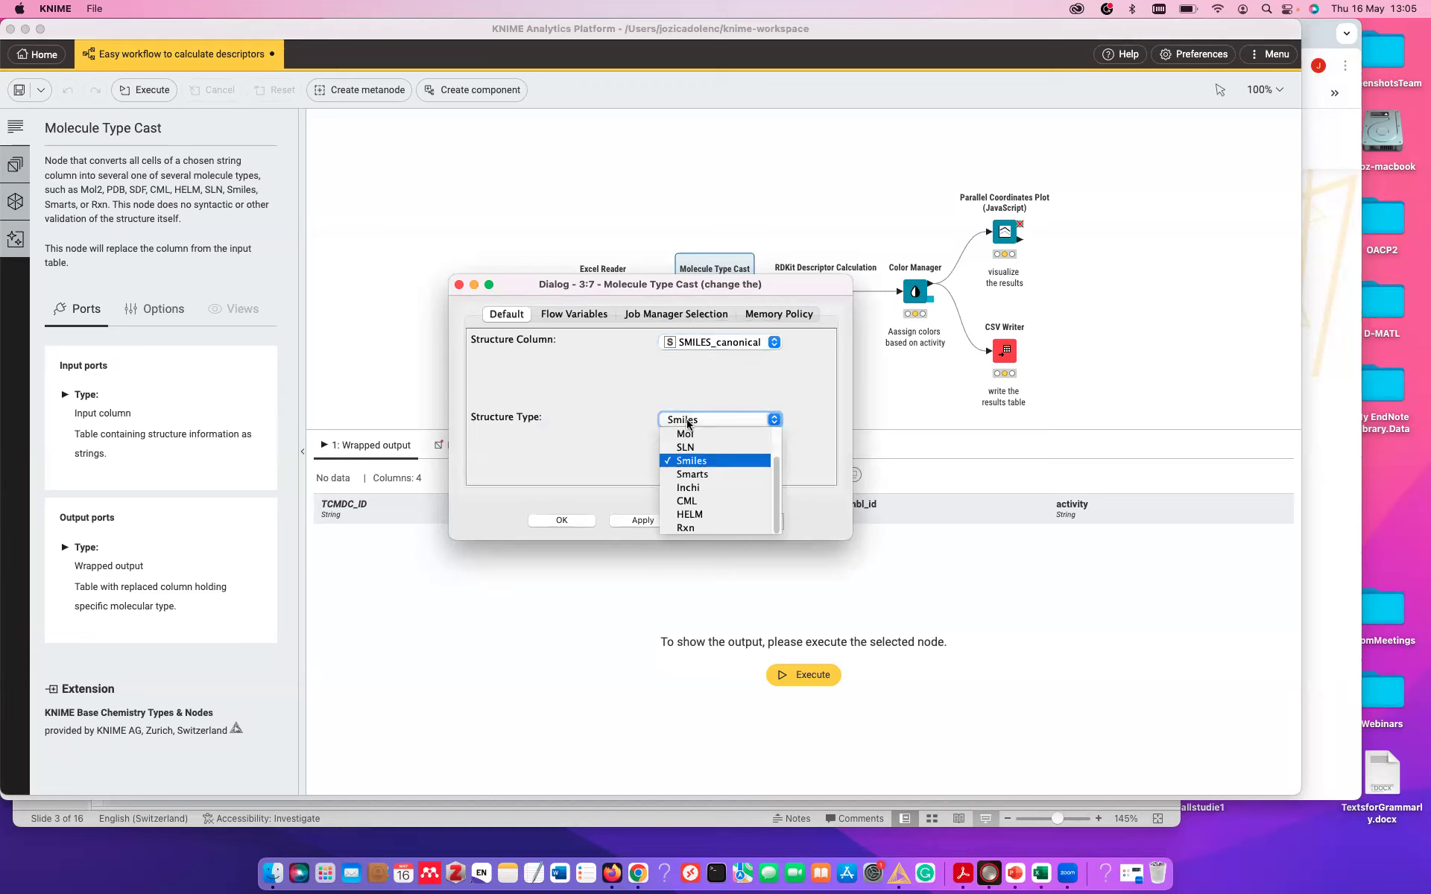
click(698, 466)
click(647, 522)
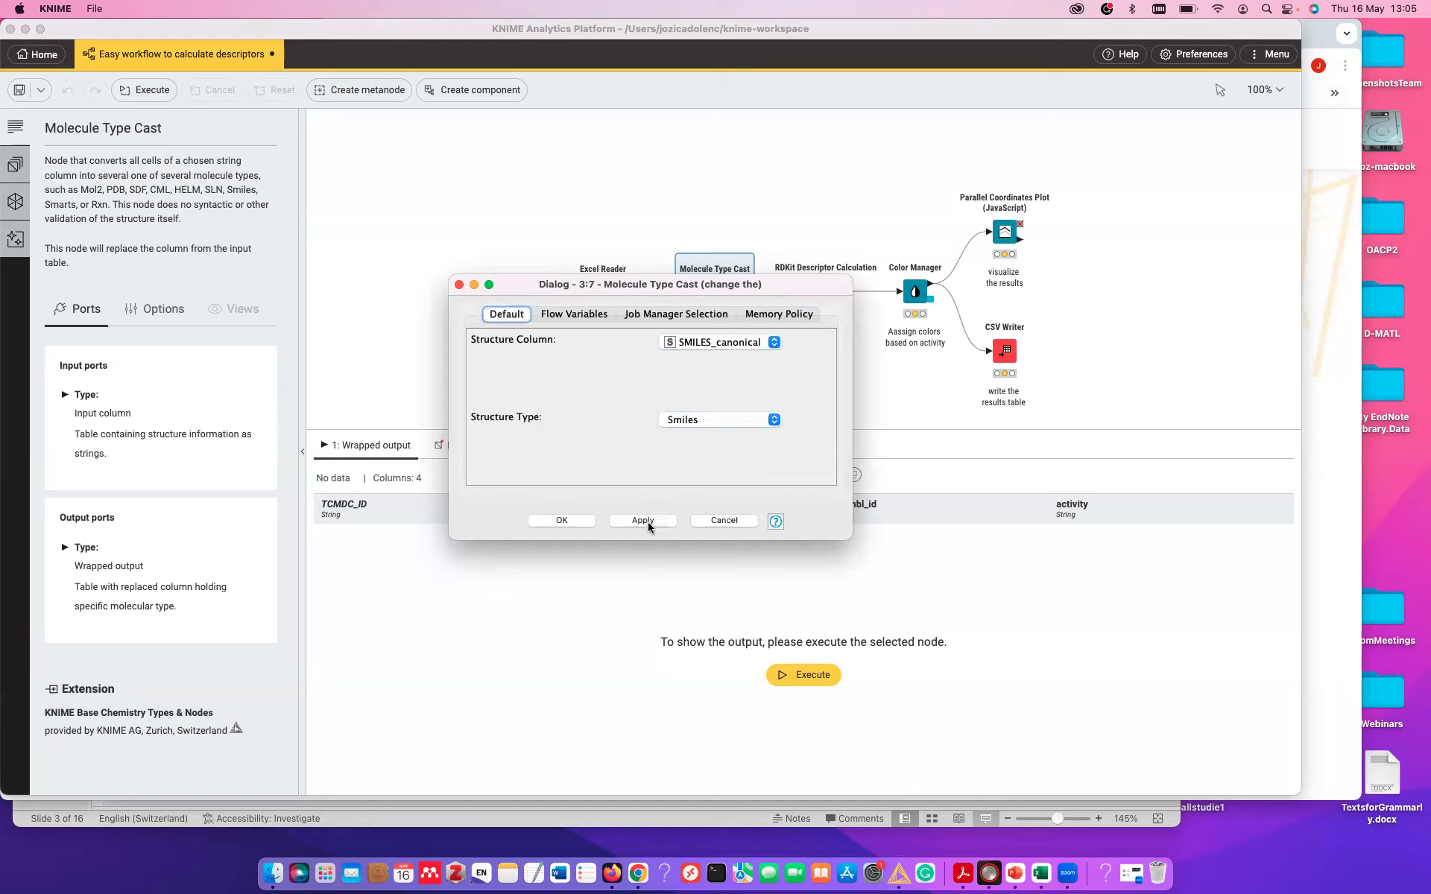
click(570, 521)
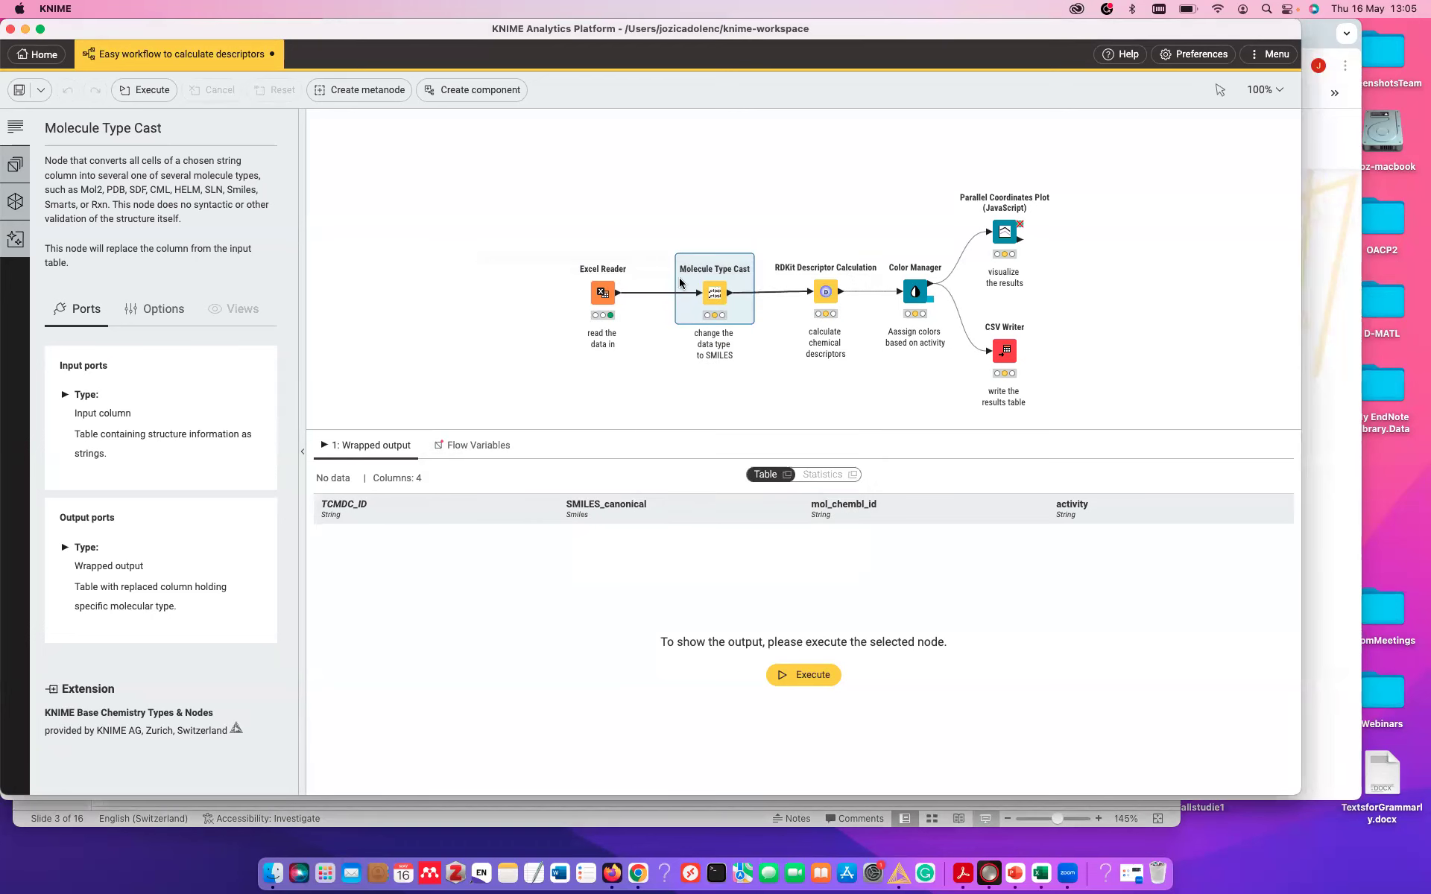
click(704, 253)
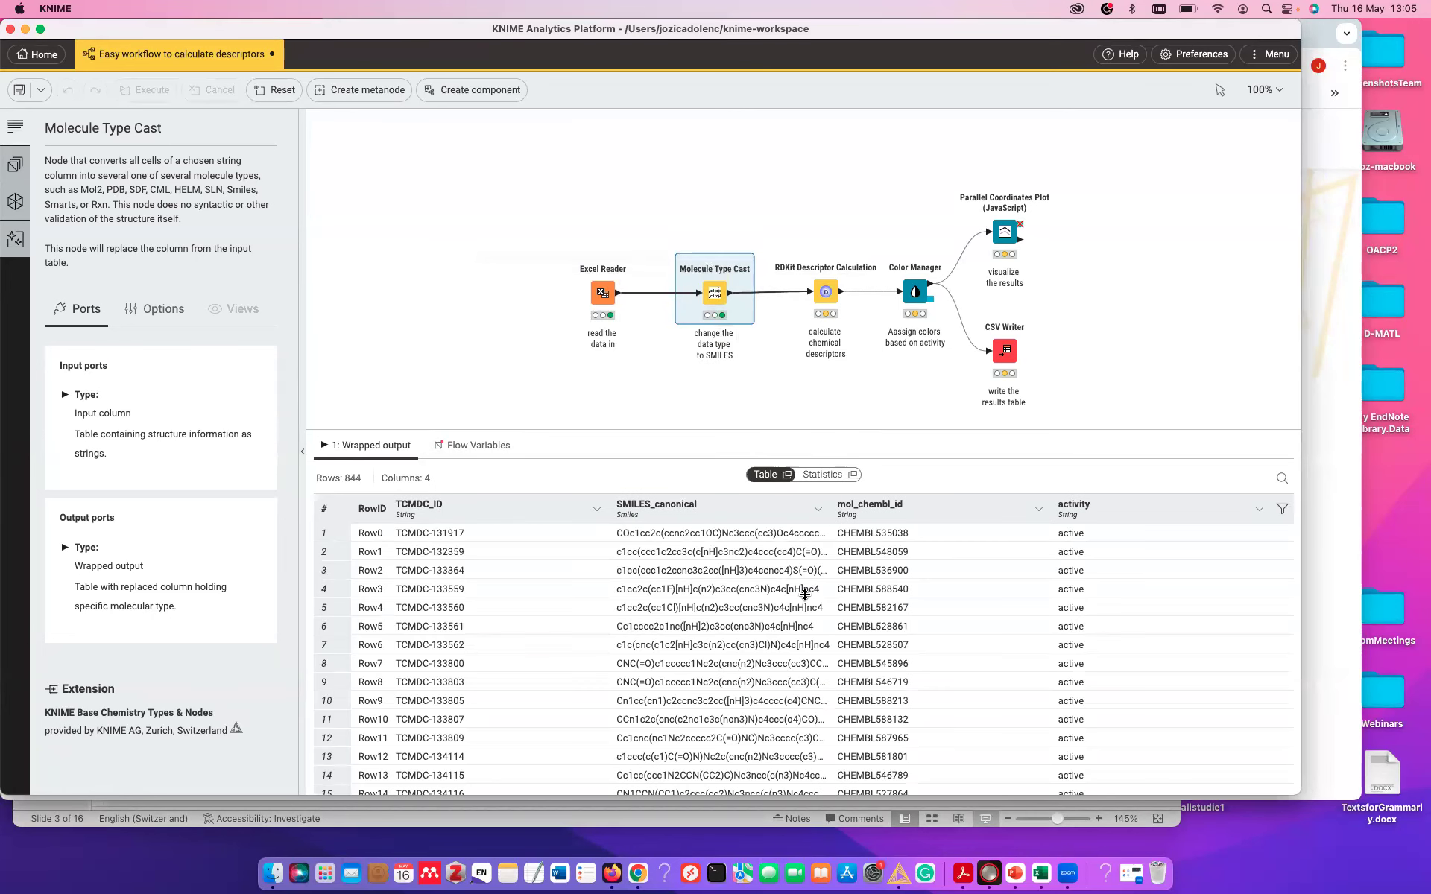
Step: Look at the dialog for installing KNIME extensions and leave it without installing anything
mouse_move(825, 293)
click(1269, 57)
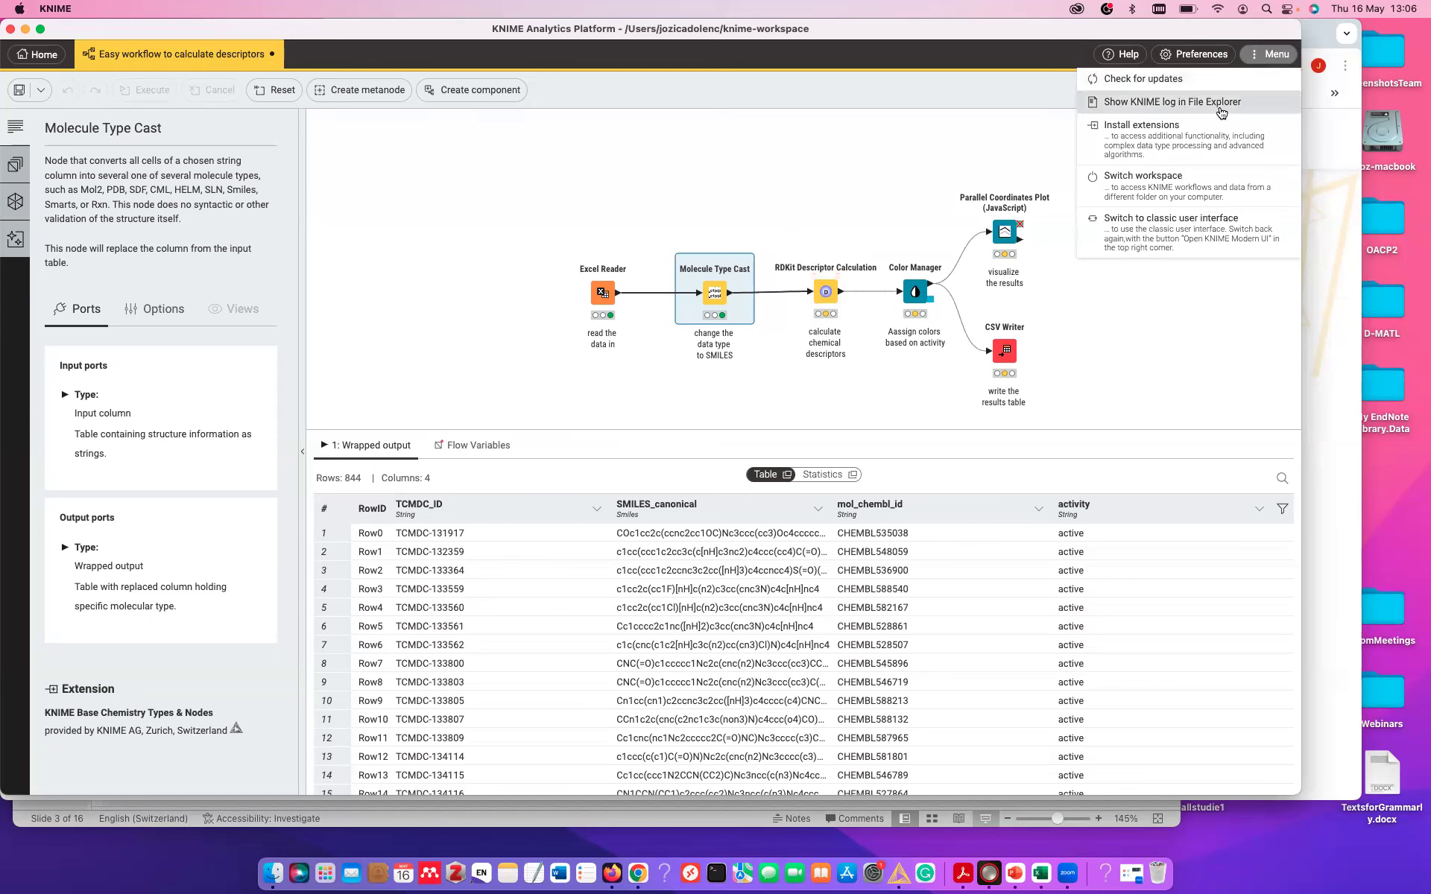
click(1209, 133)
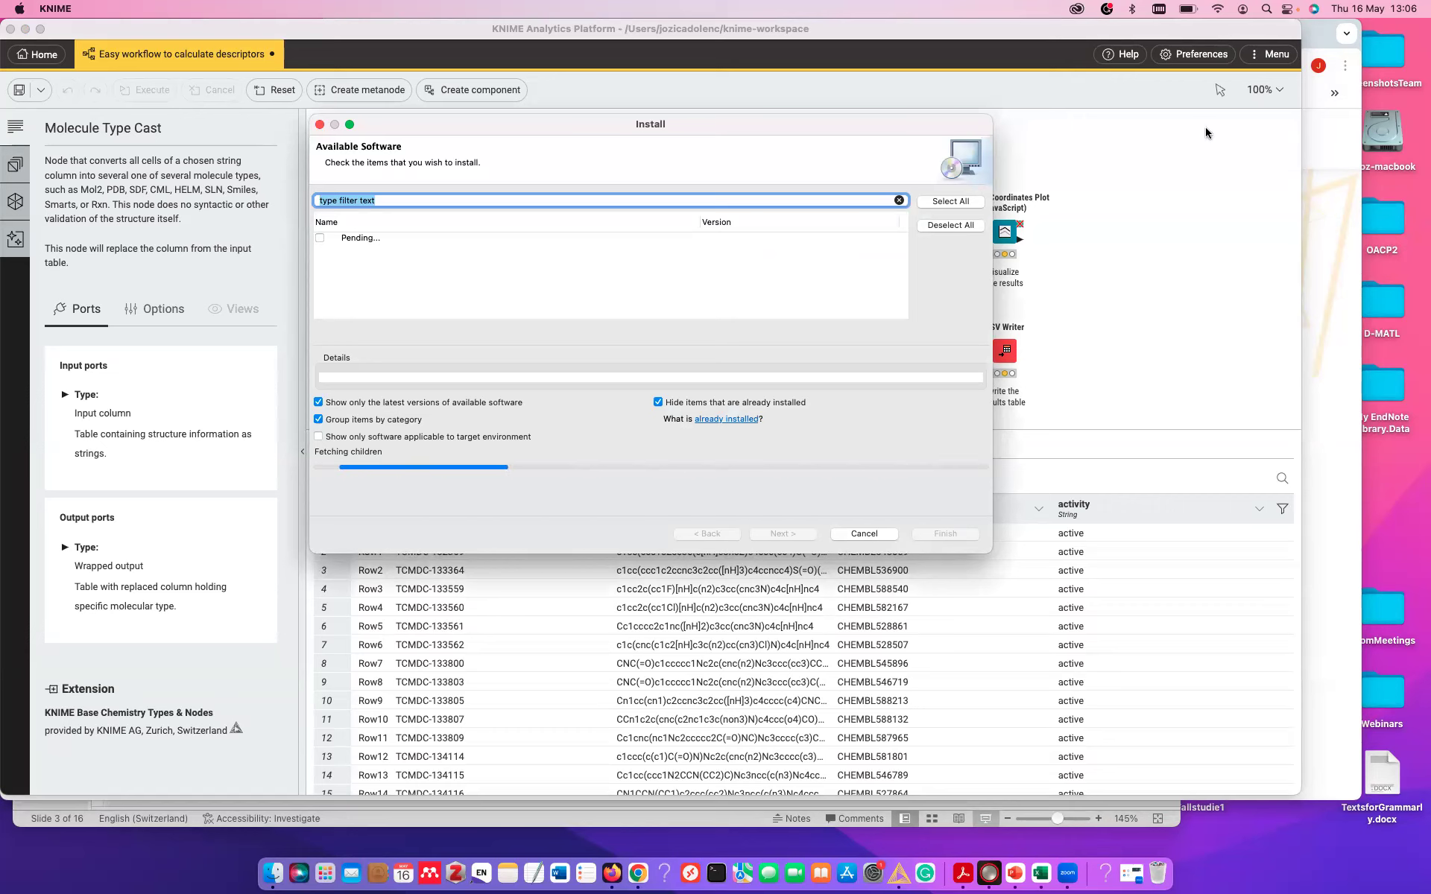
click(865, 535)
Step: Review the included descriptors in the RDKit Descriptor Calculation settings, accept them, and execute the node to show its output table
click(798, 253)
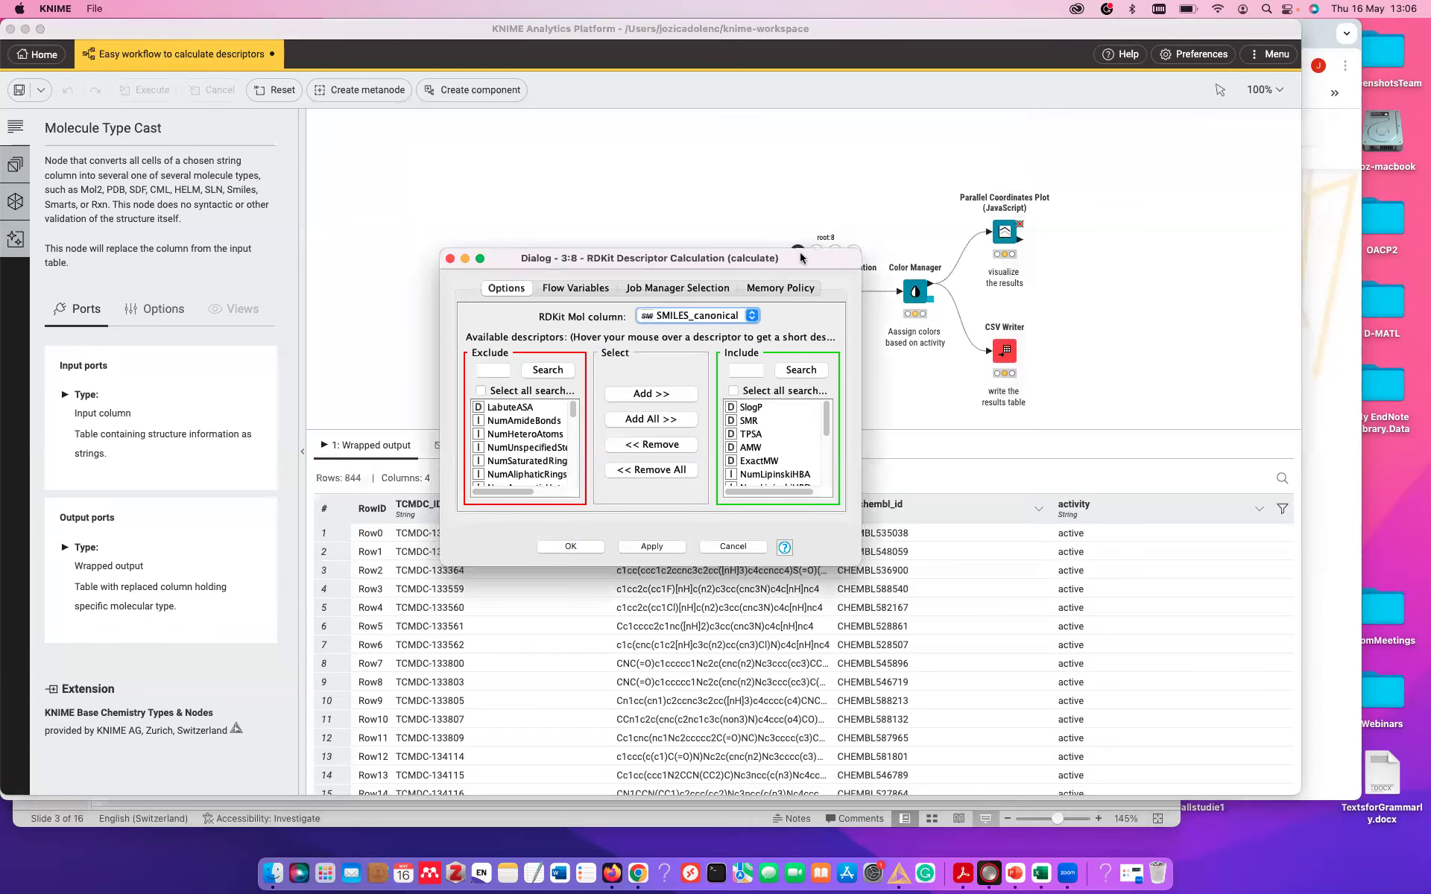
drag(861, 565, 1019, 708)
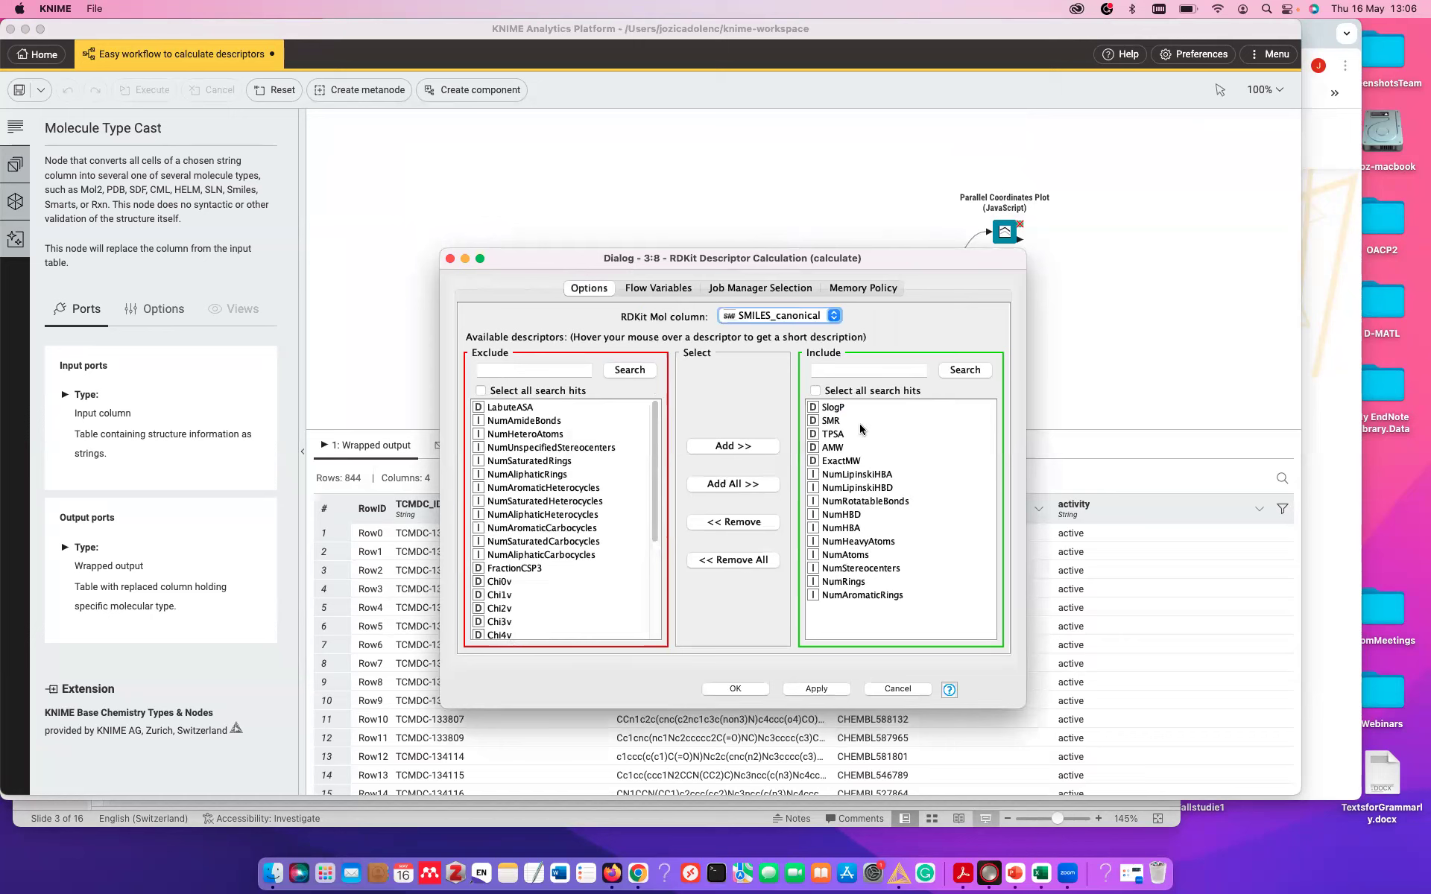
mouse_move(838, 425)
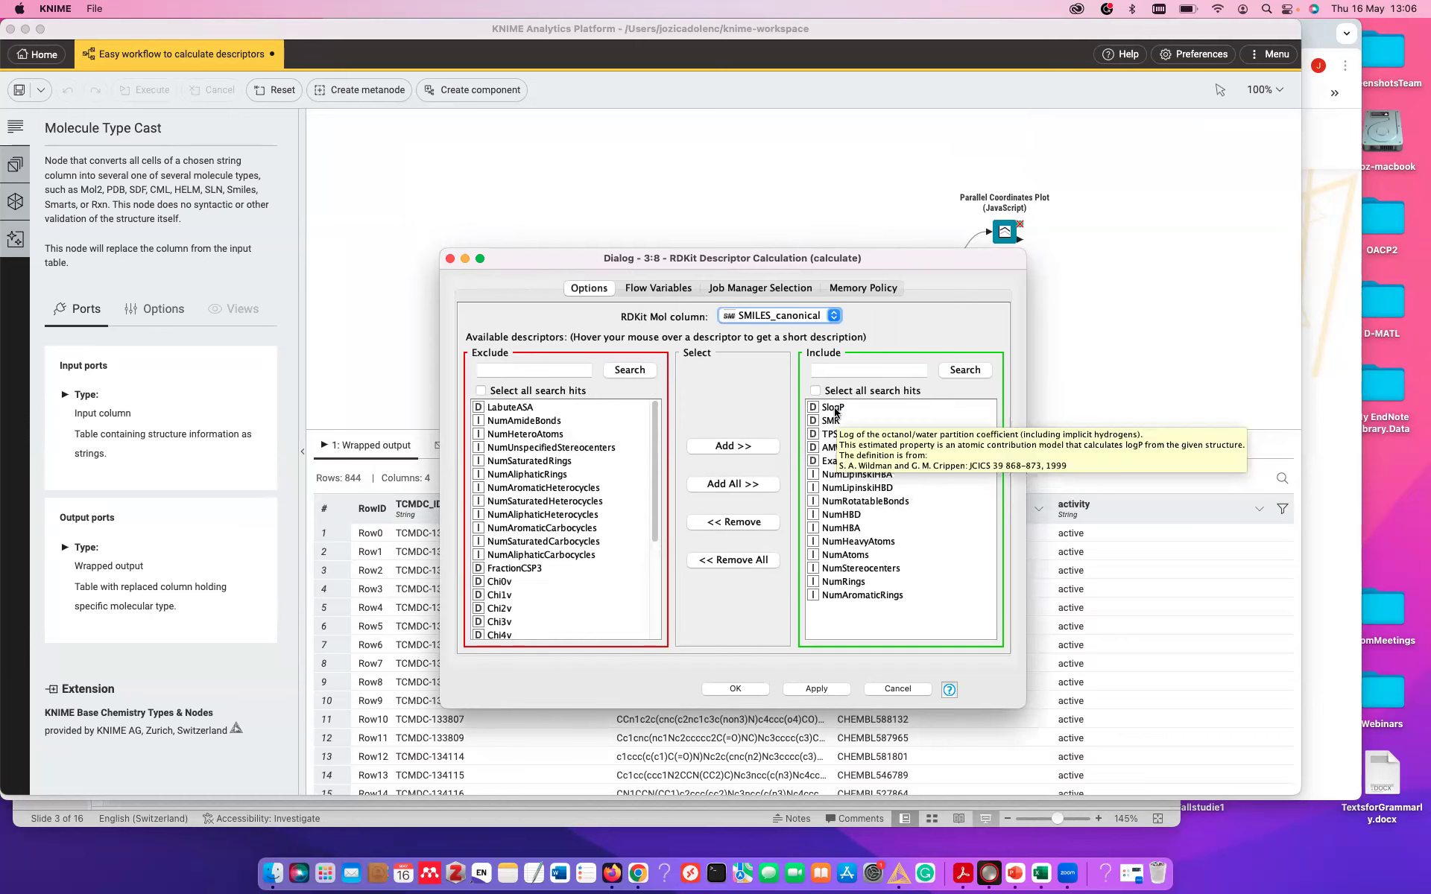
click(735, 689)
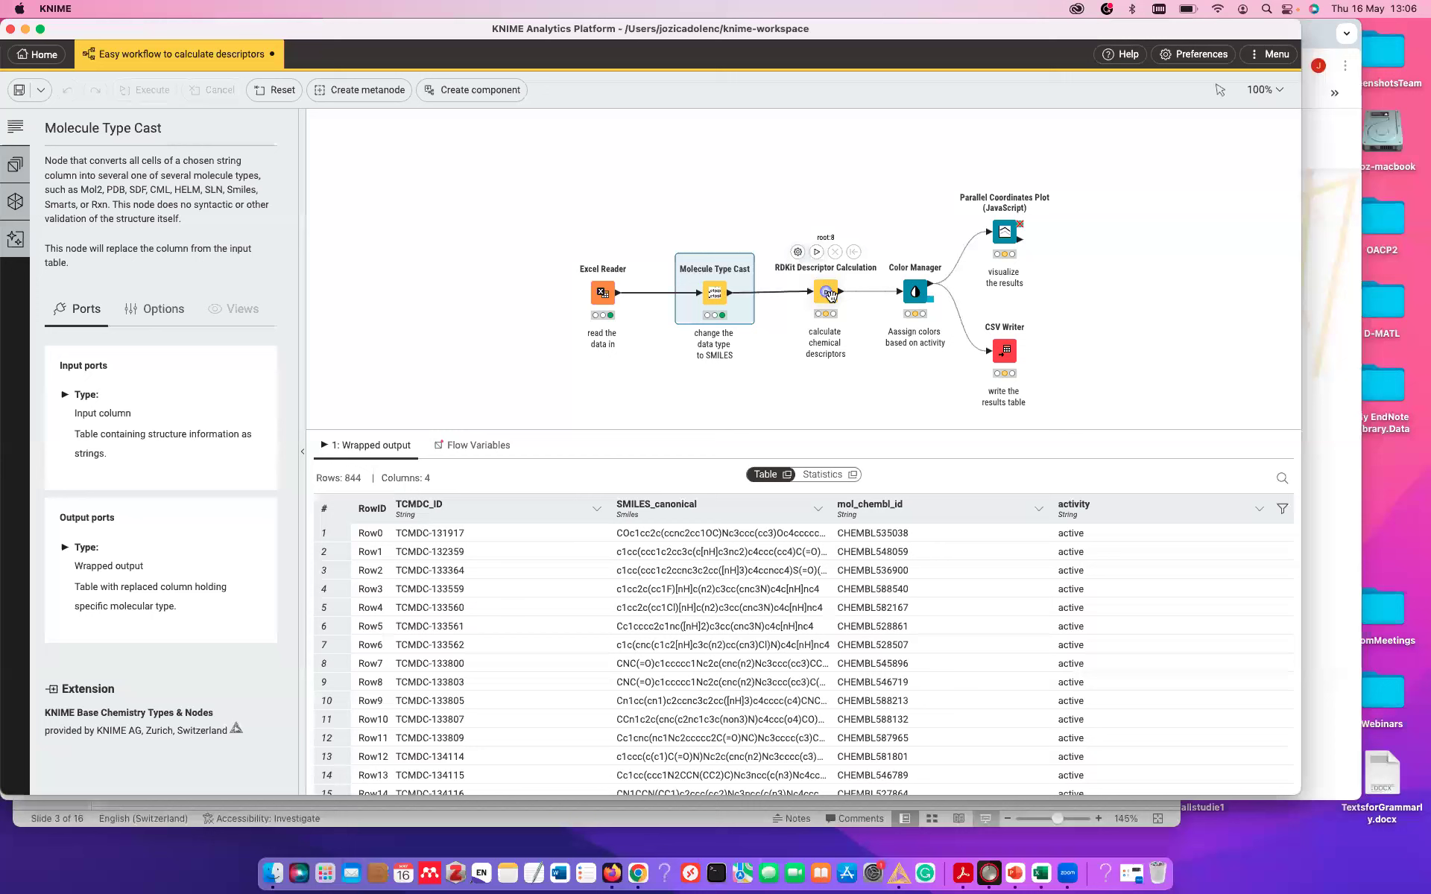
click(816, 252)
click(833, 316)
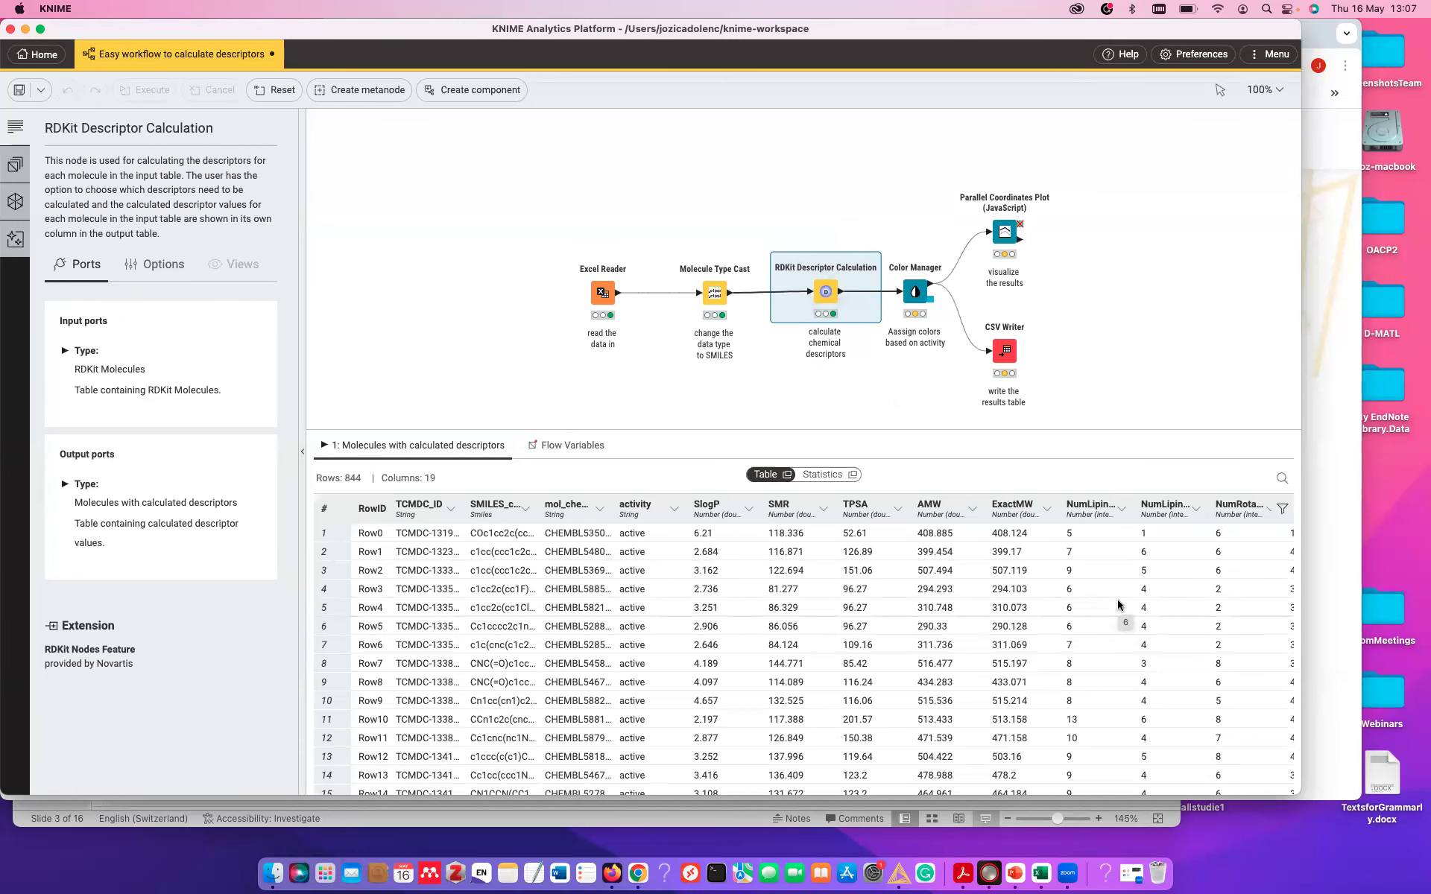
Step: Check the Color Manager node's color settings for the activity column, close them, and execute the node
click(893, 272)
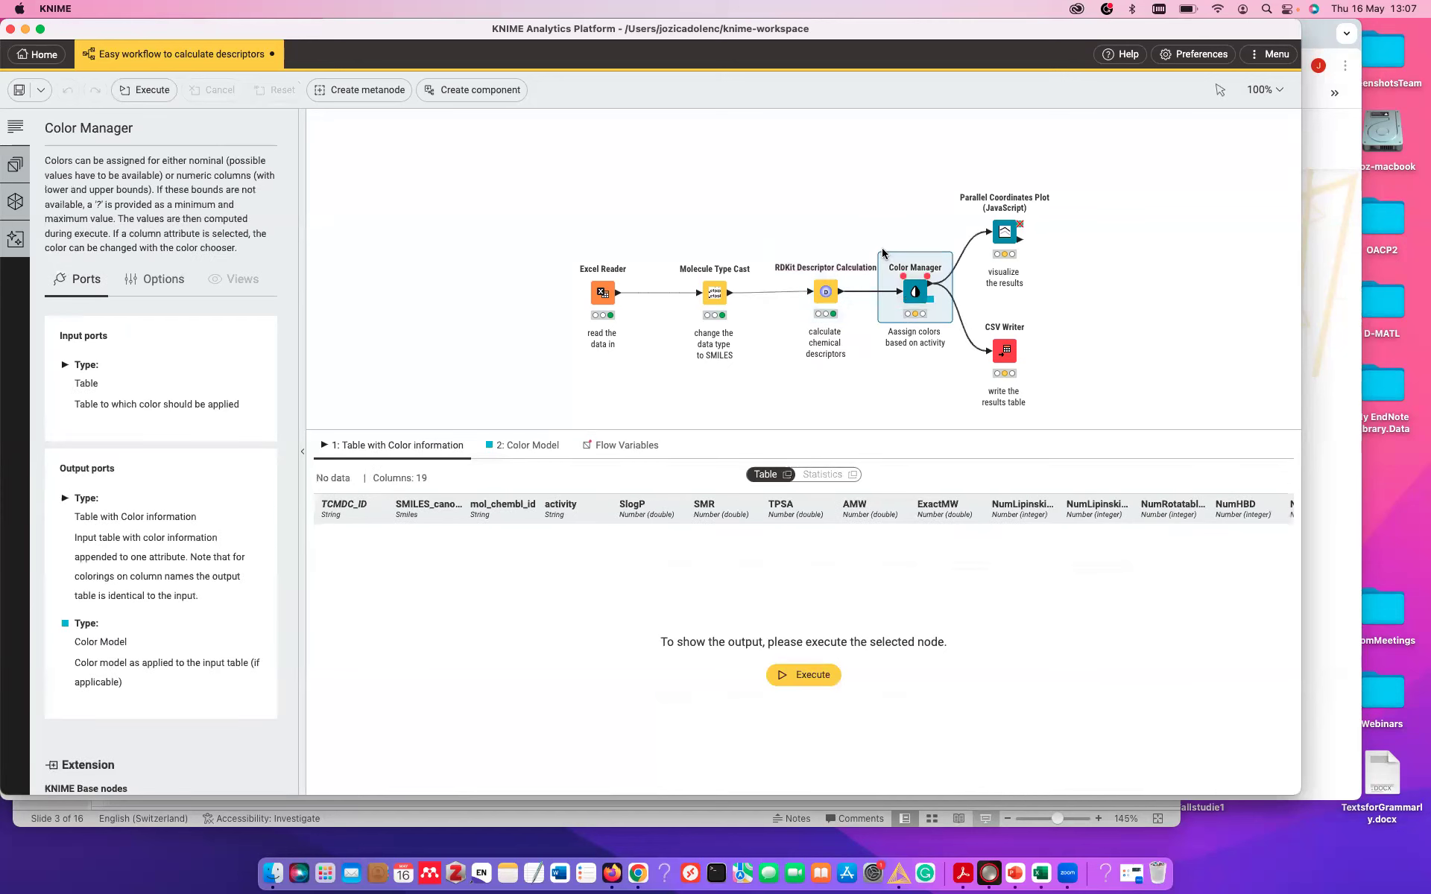
click(886, 253)
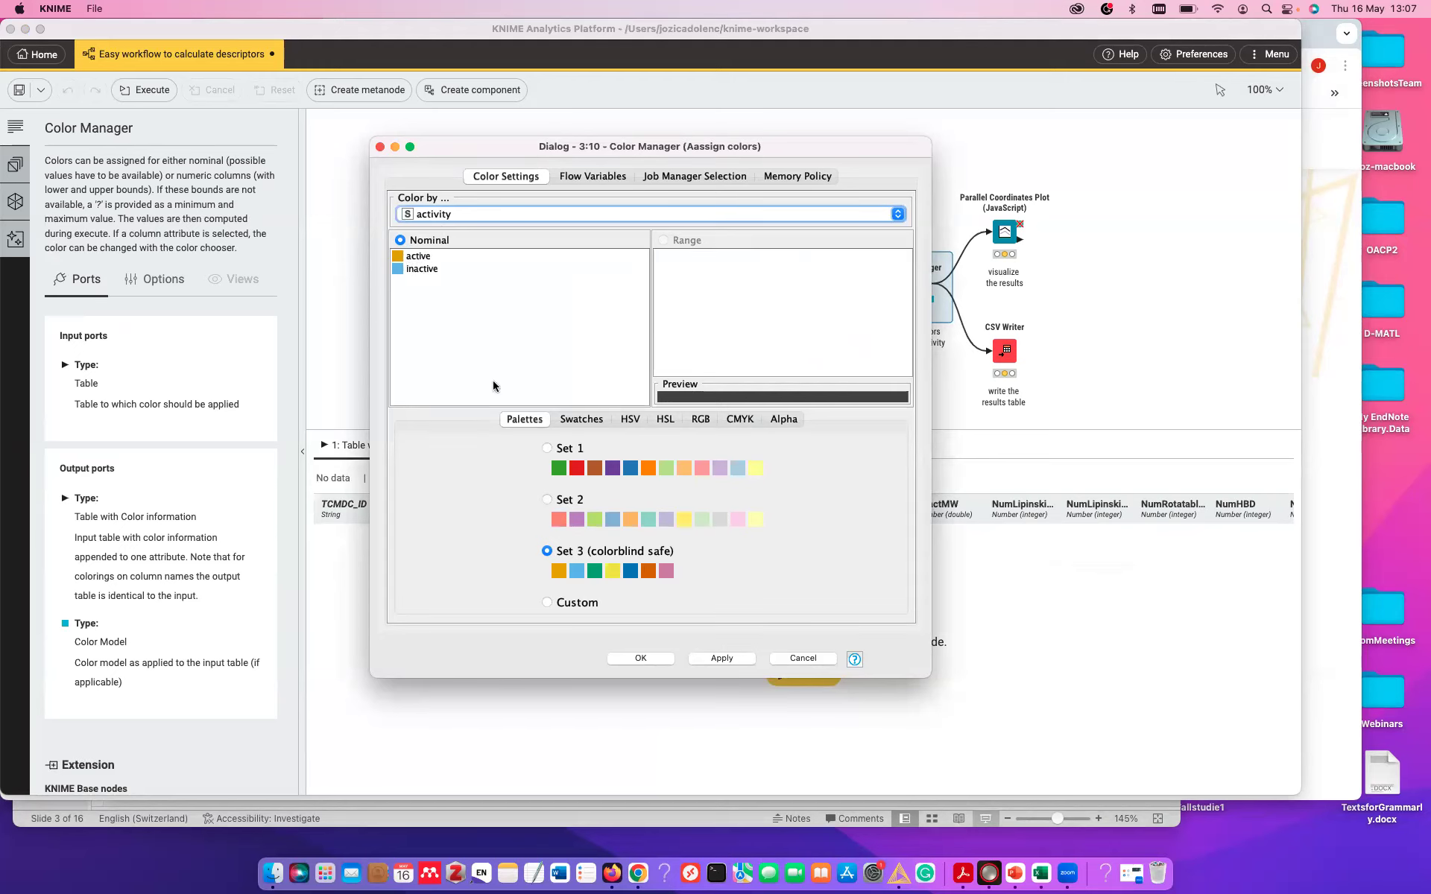
click(380, 146)
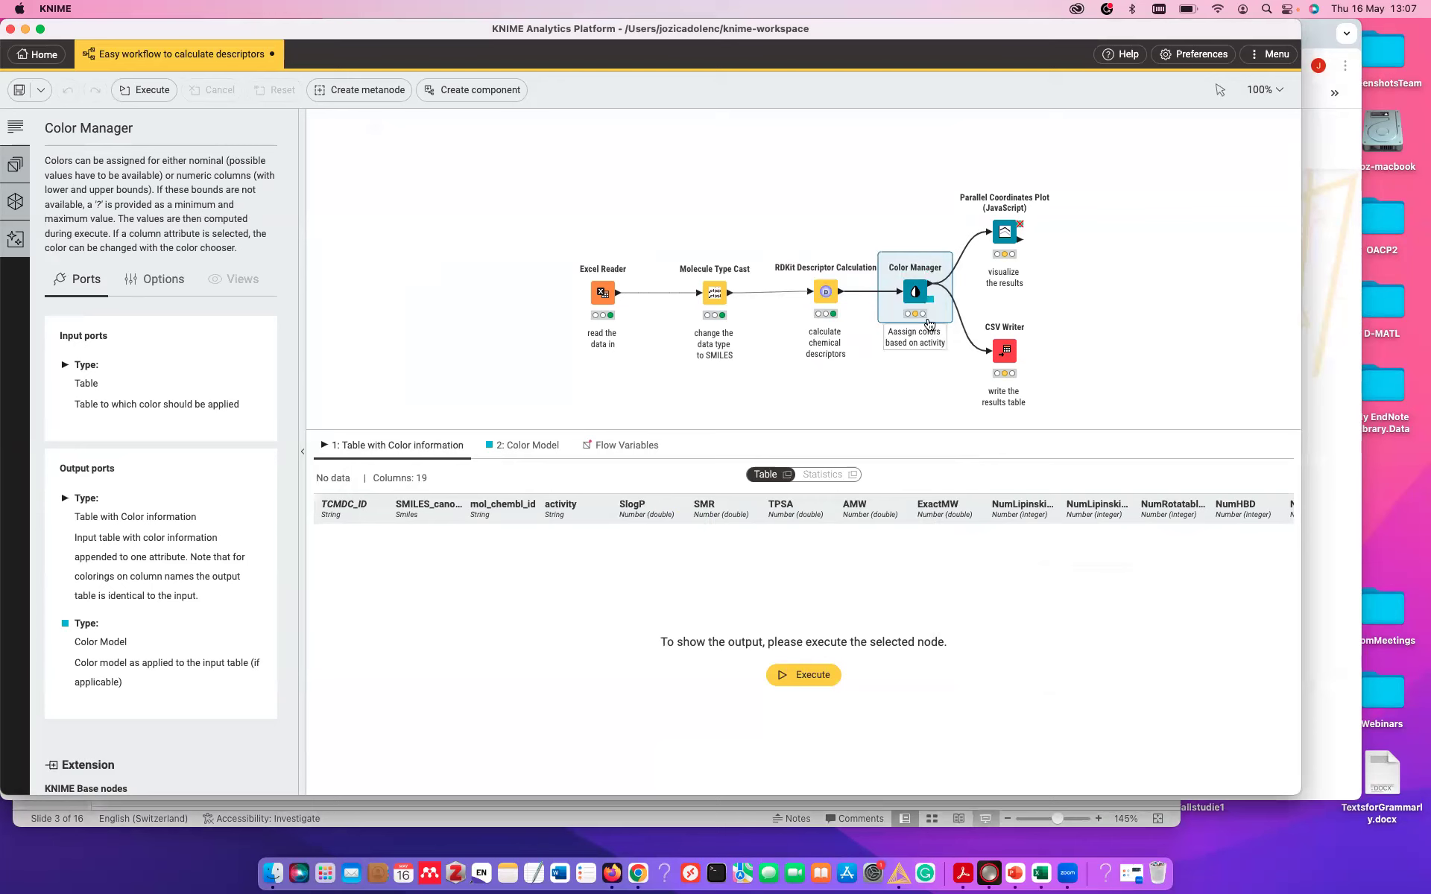
click(905, 252)
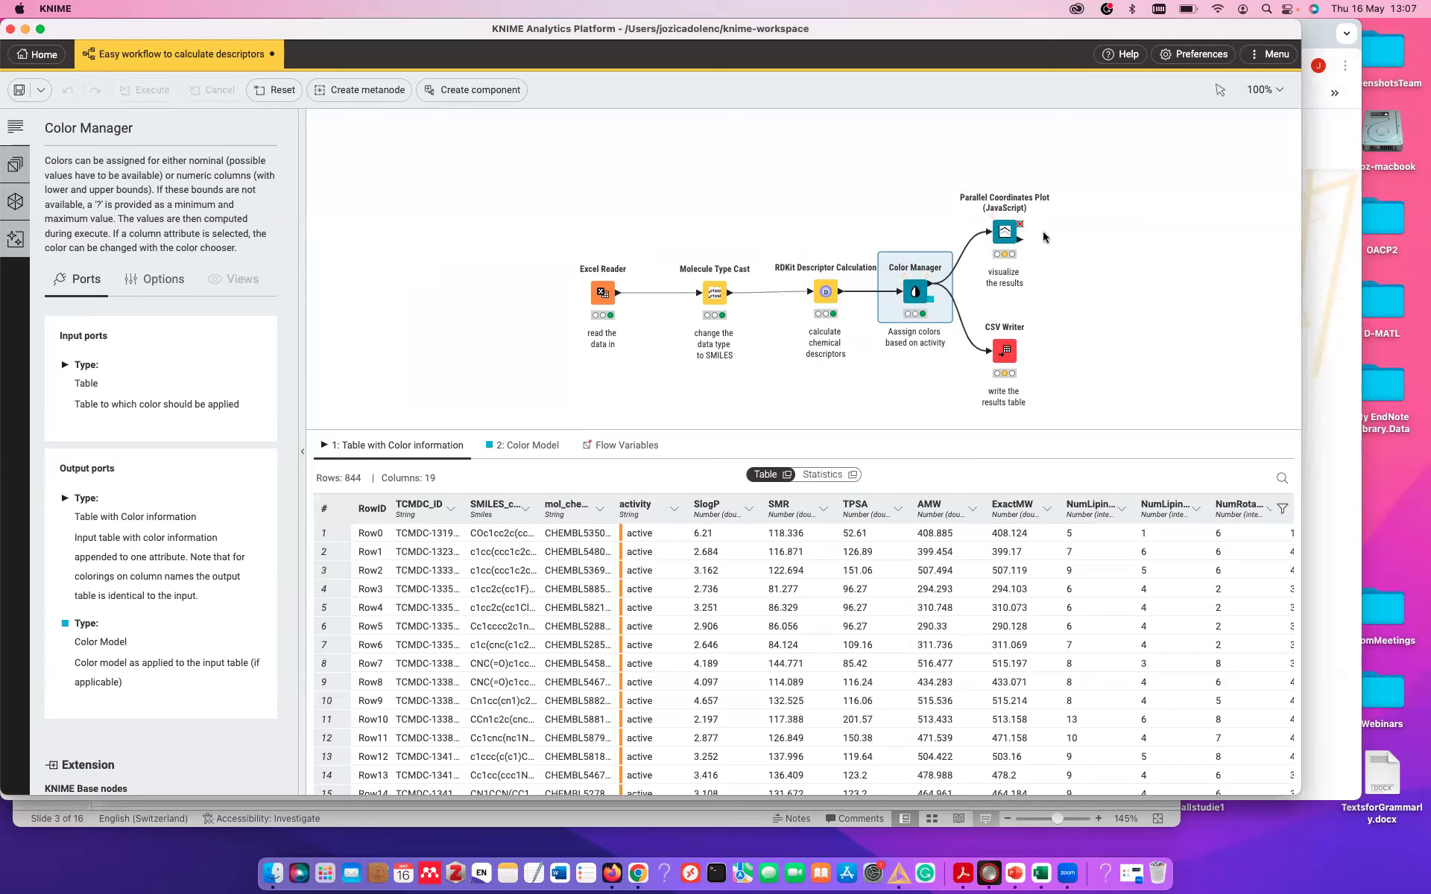
Step: Execute the Parallel Coordinates Plot node and view its plot, discarding the view changes on closing
click(1004, 234)
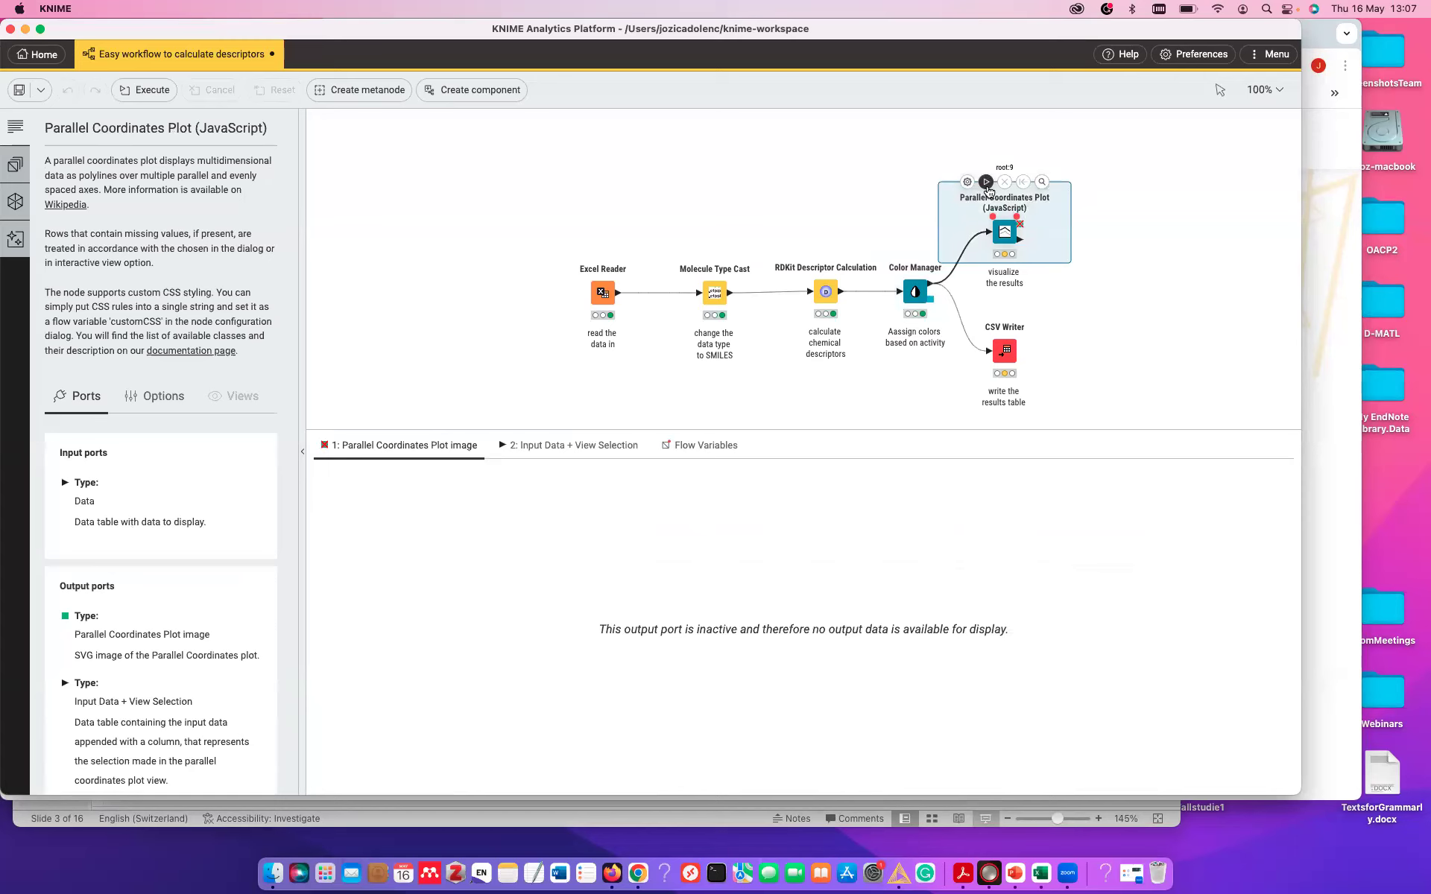
click(986, 182)
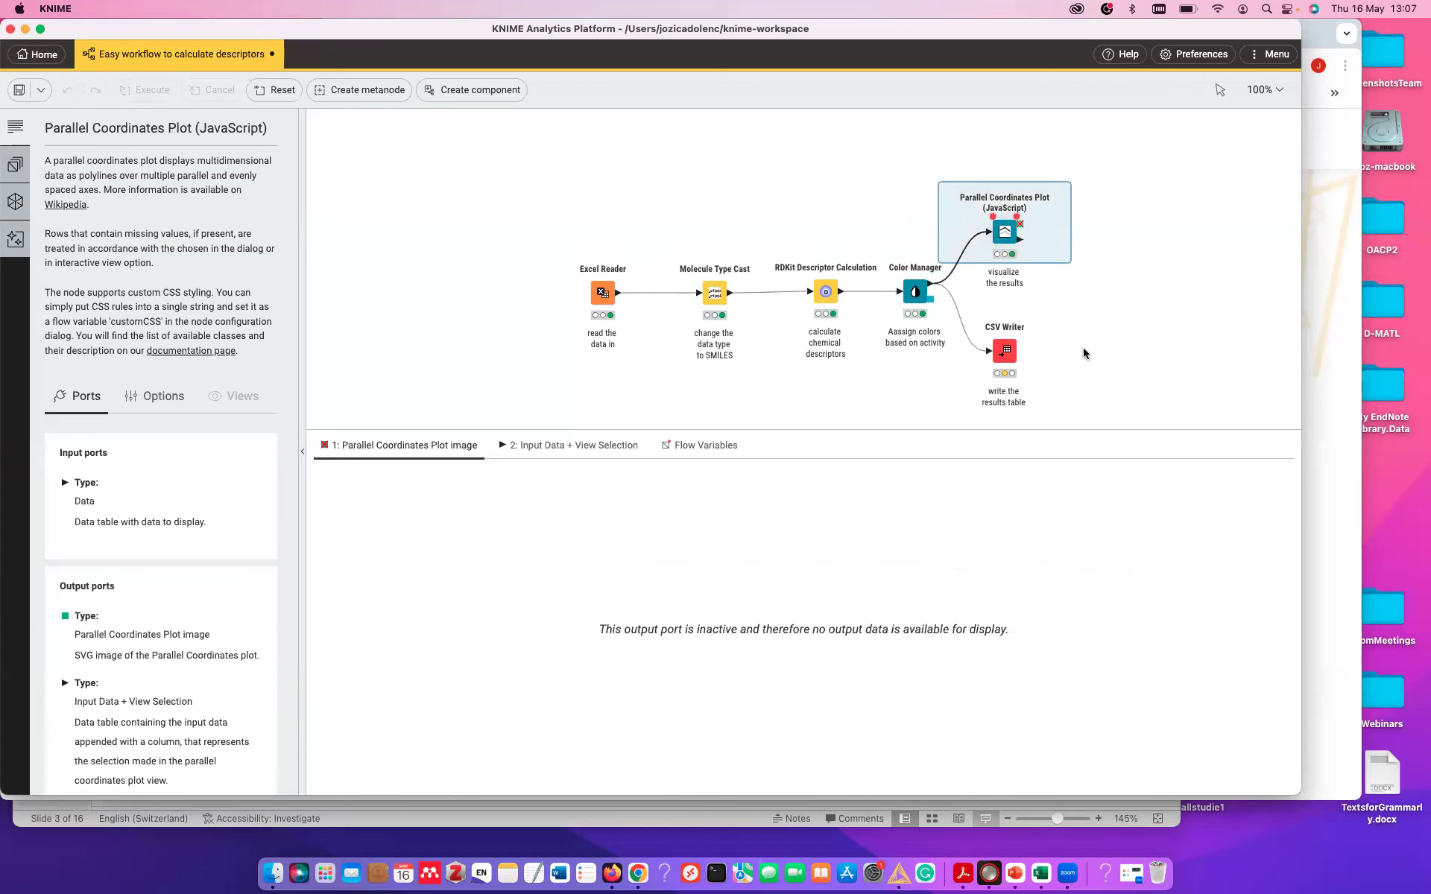
click(1042, 182)
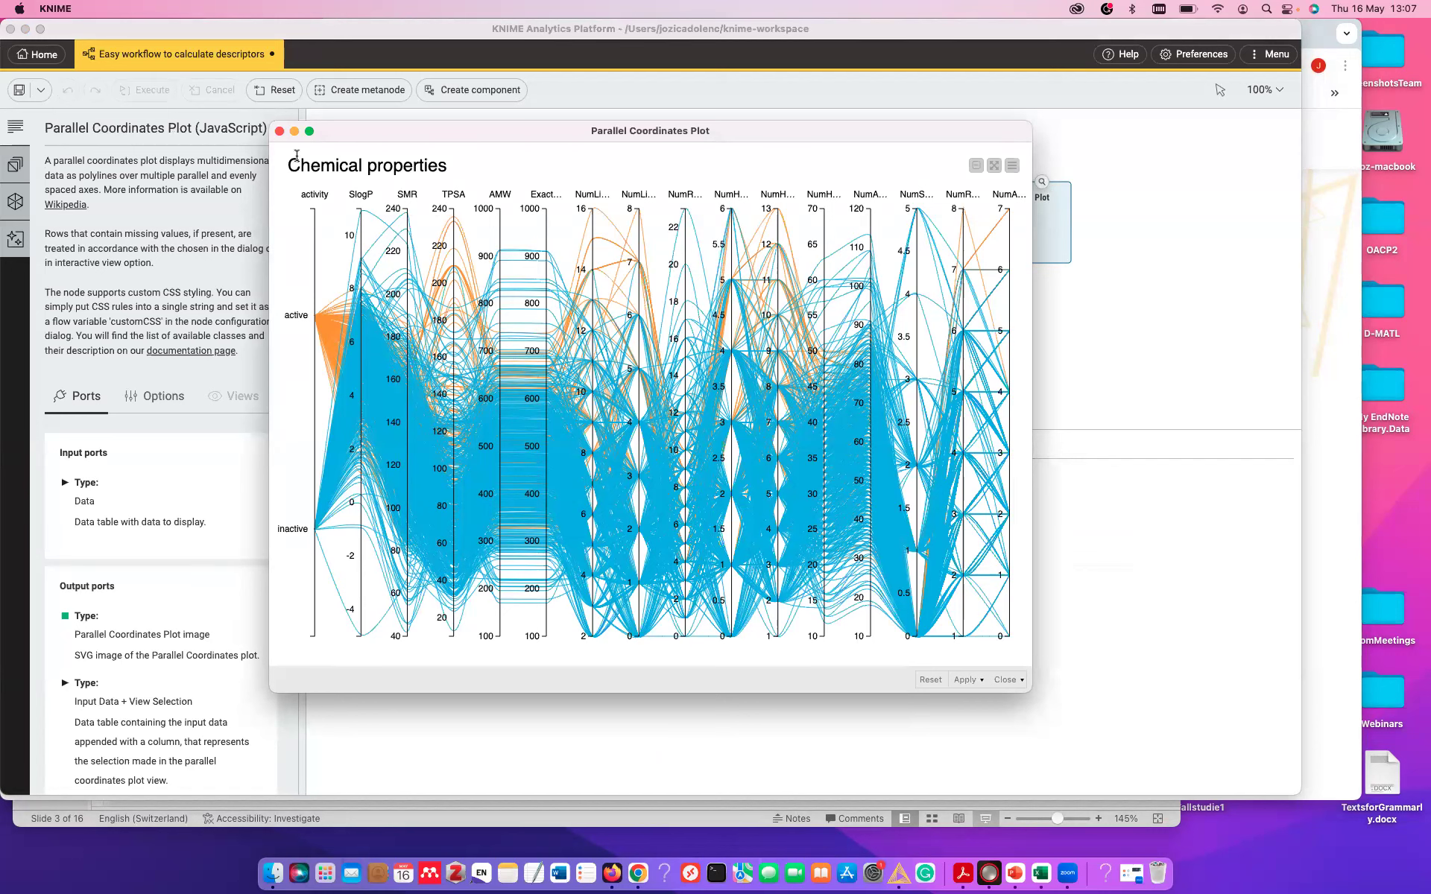
click(279, 131)
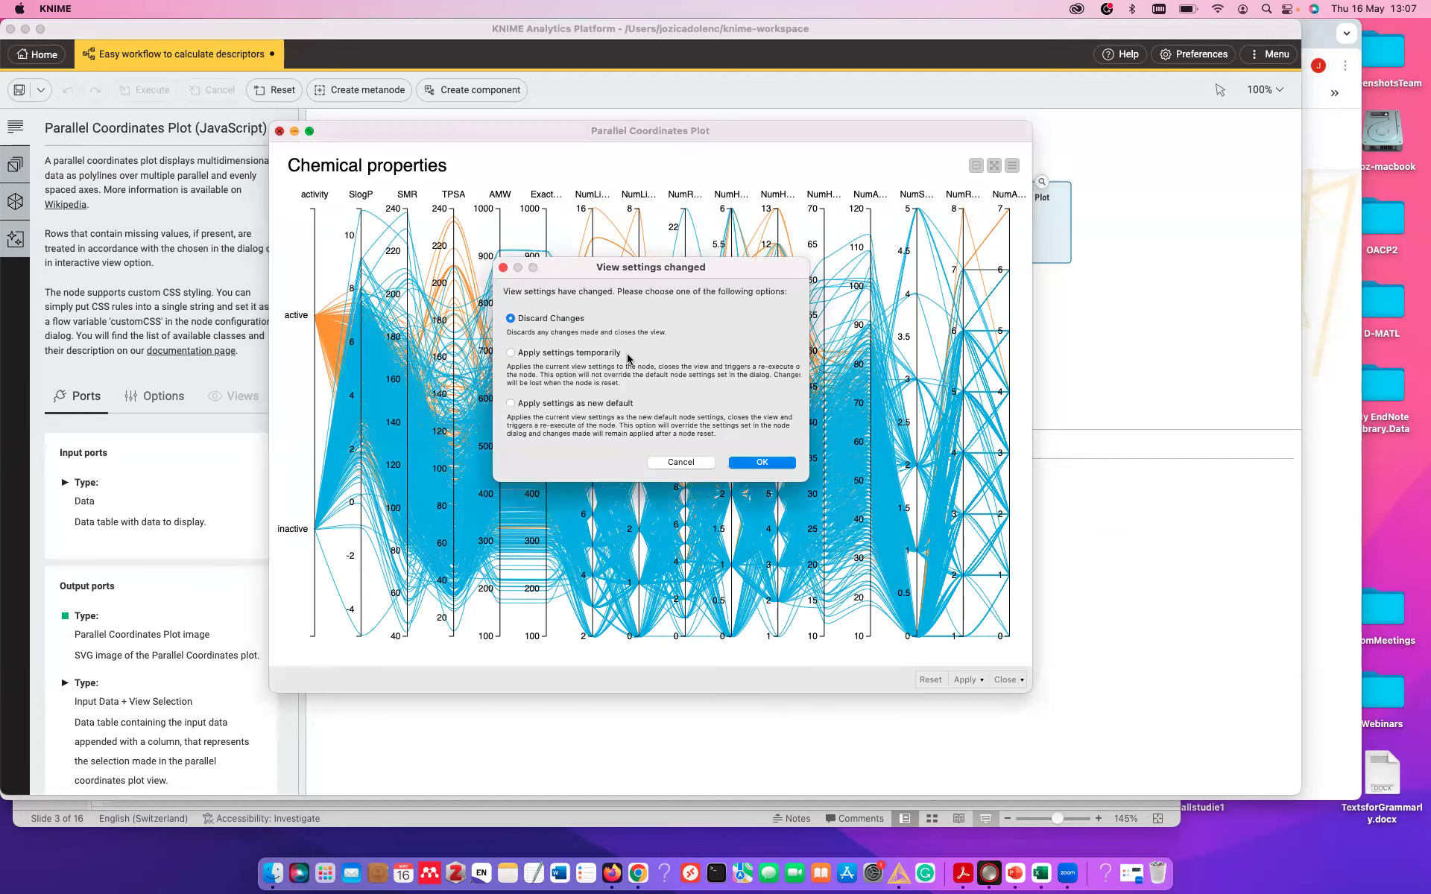
click(761, 463)
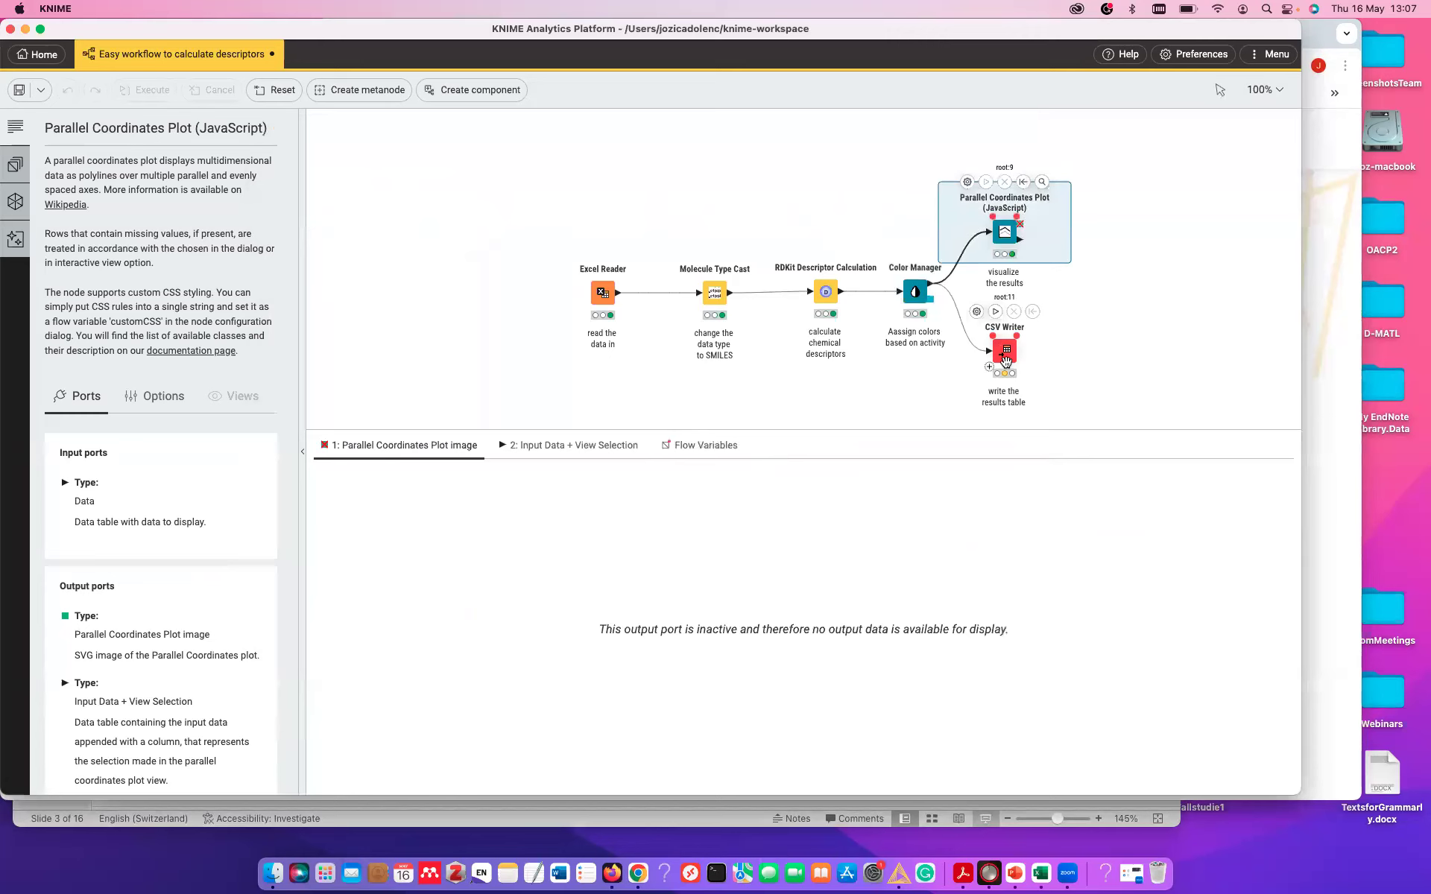
Step: Execute the CSV Writer node and open its configuration to check the output file location
click(995, 310)
click(977, 313)
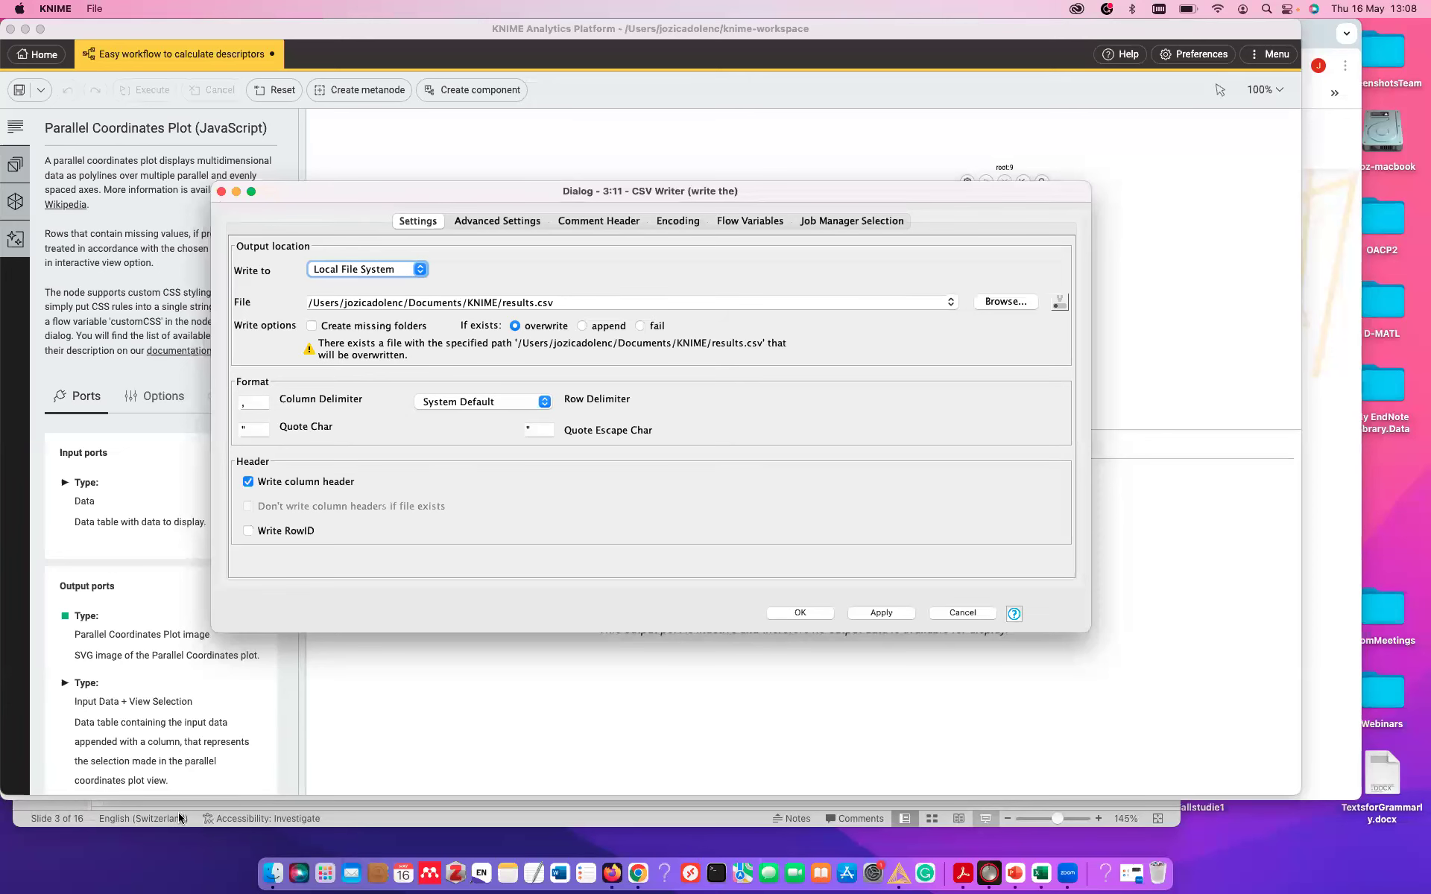
Step: Examine results.csv from the KNIME folder in Documents using Excel, and close the file, its folder and the writer's configuration
click(274, 873)
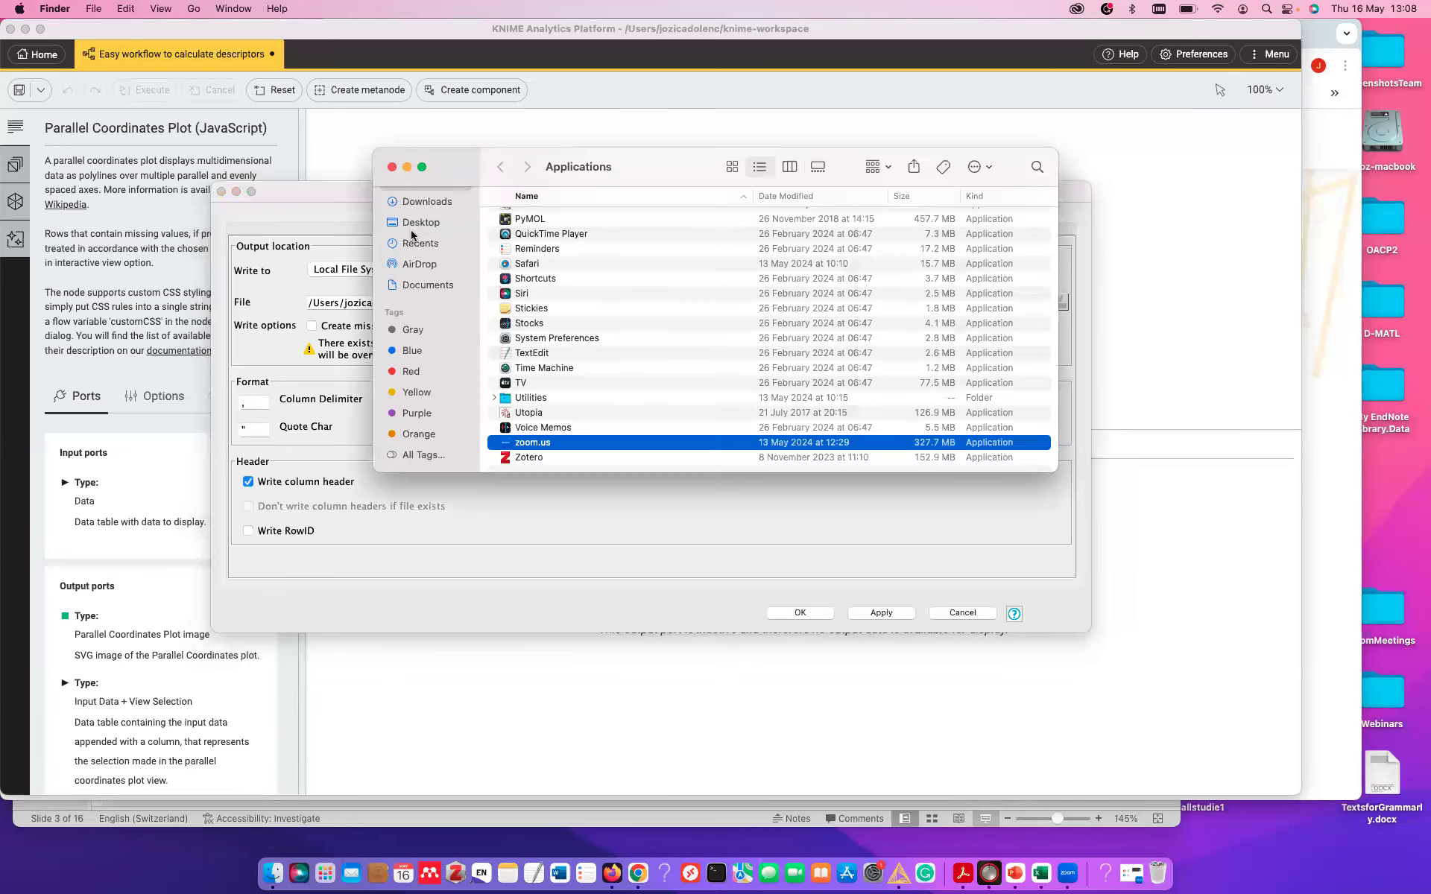
click(432, 286)
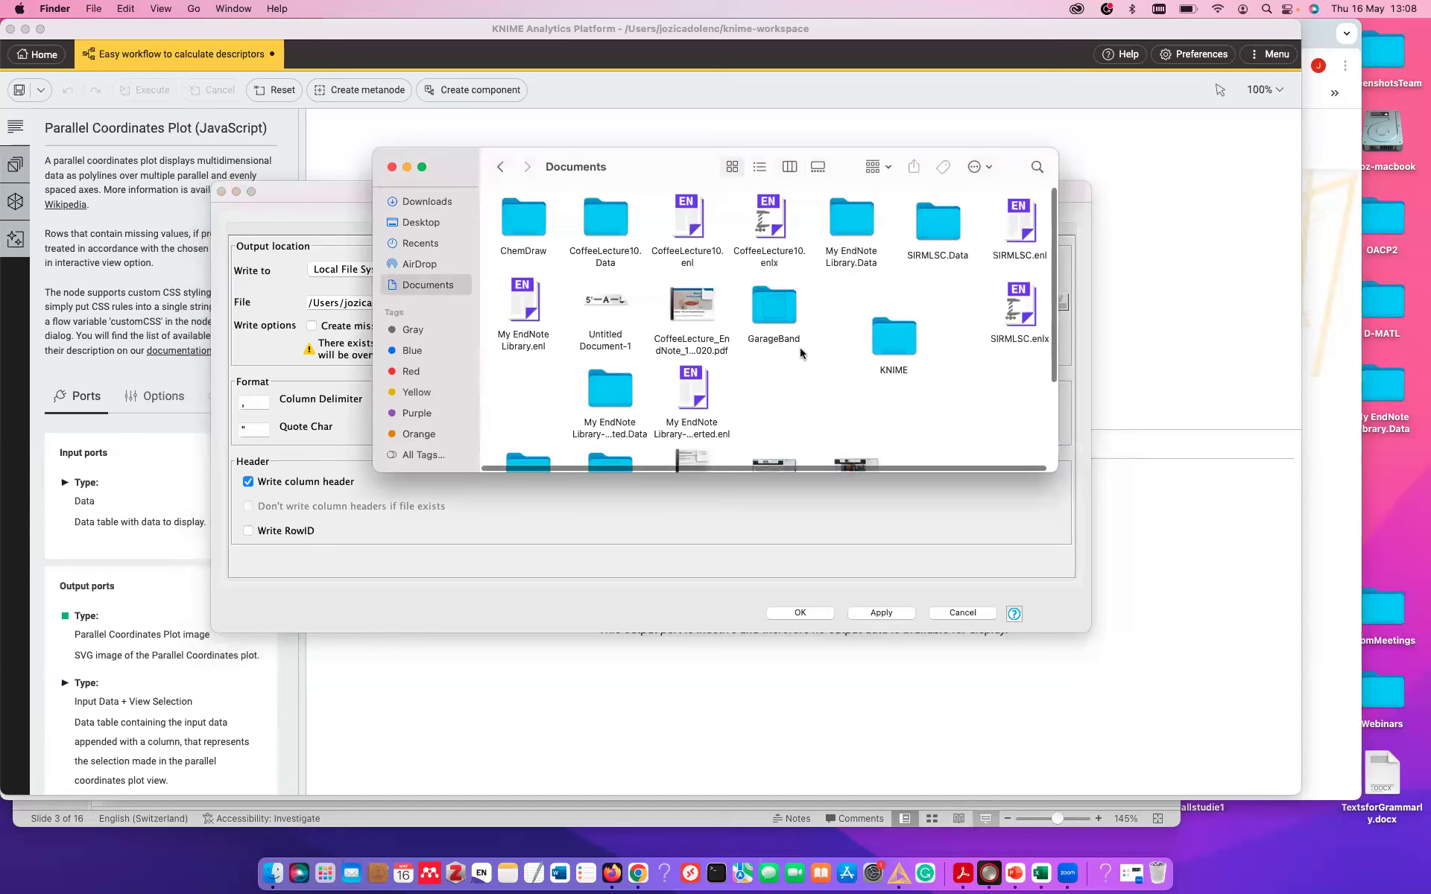
double_click(894, 339)
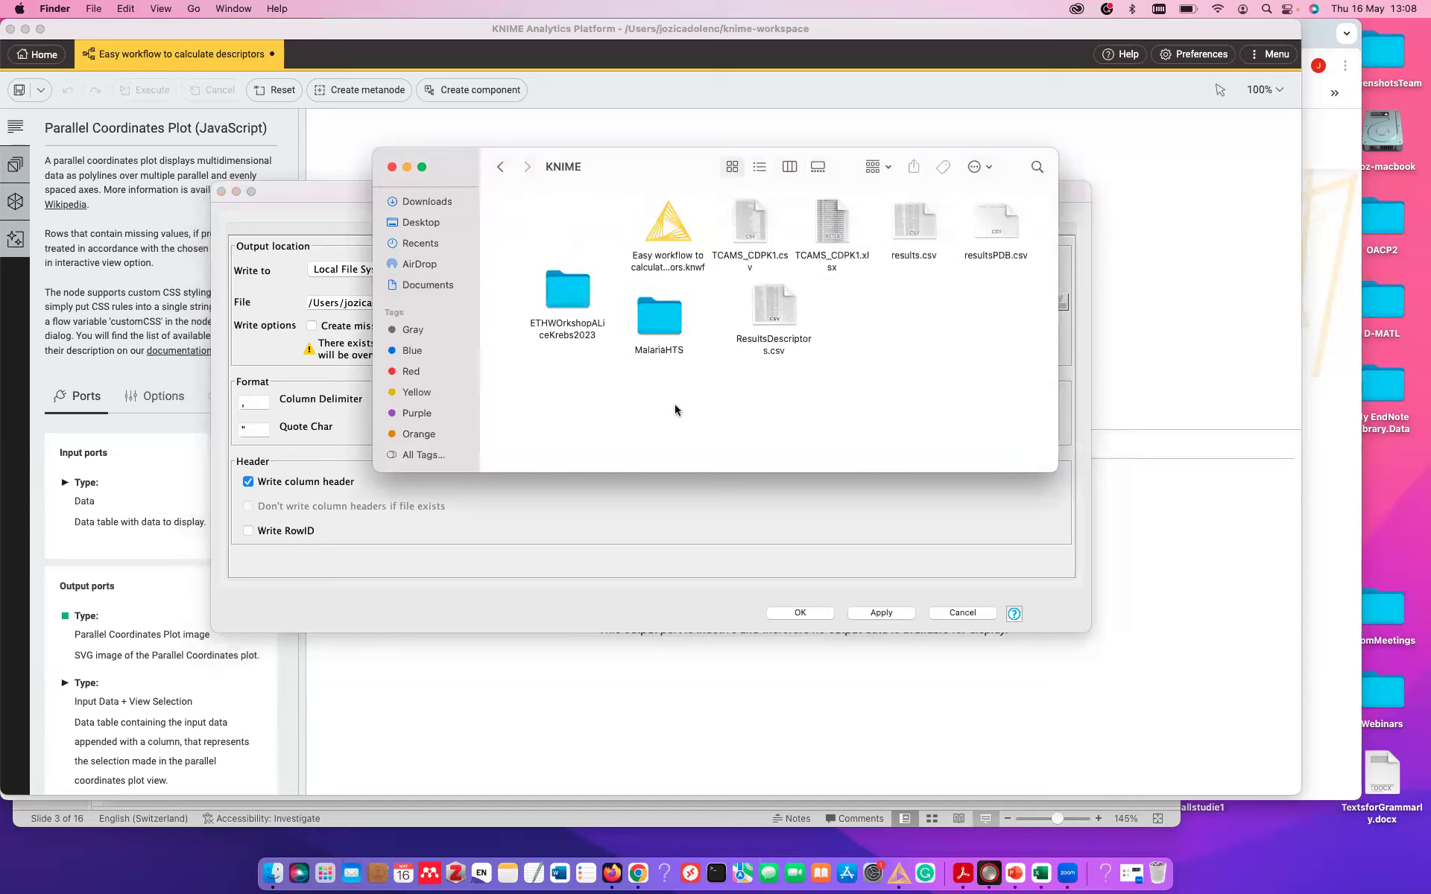
double_click(927, 228)
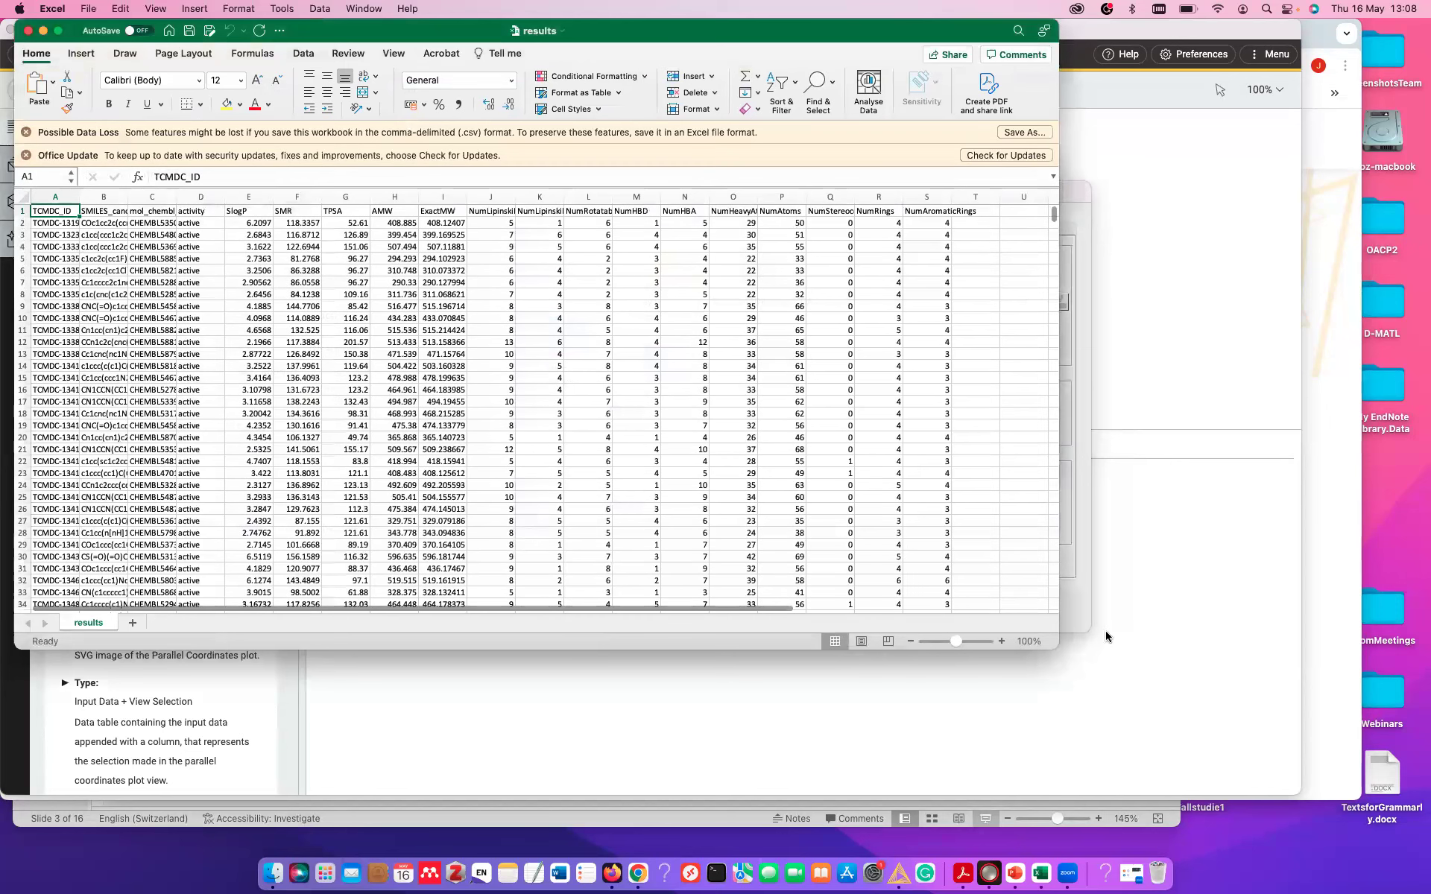
drag(1060, 644, 1245, 701)
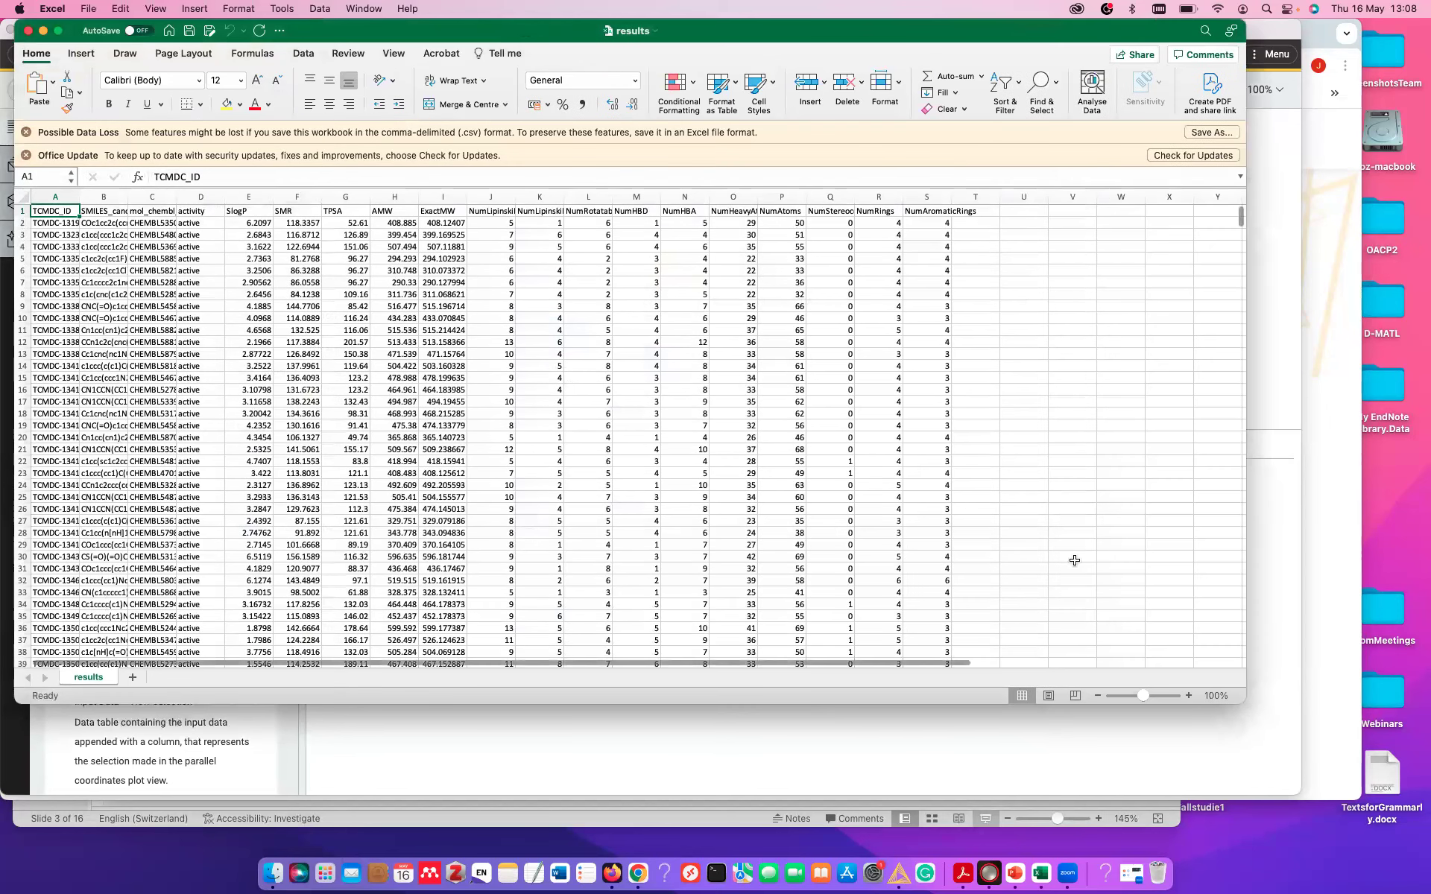
click(28, 30)
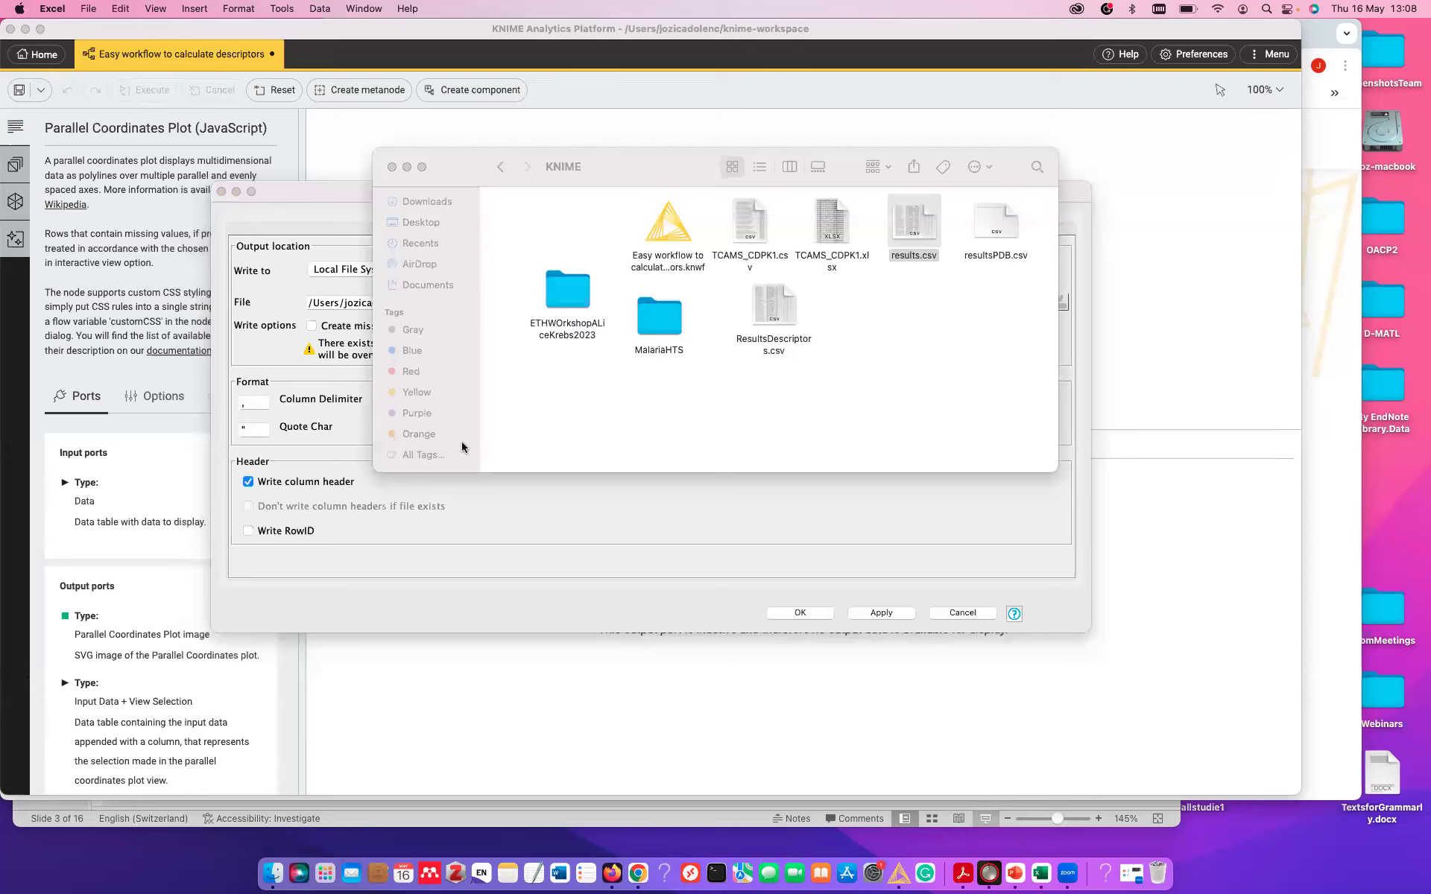
click(398, 173)
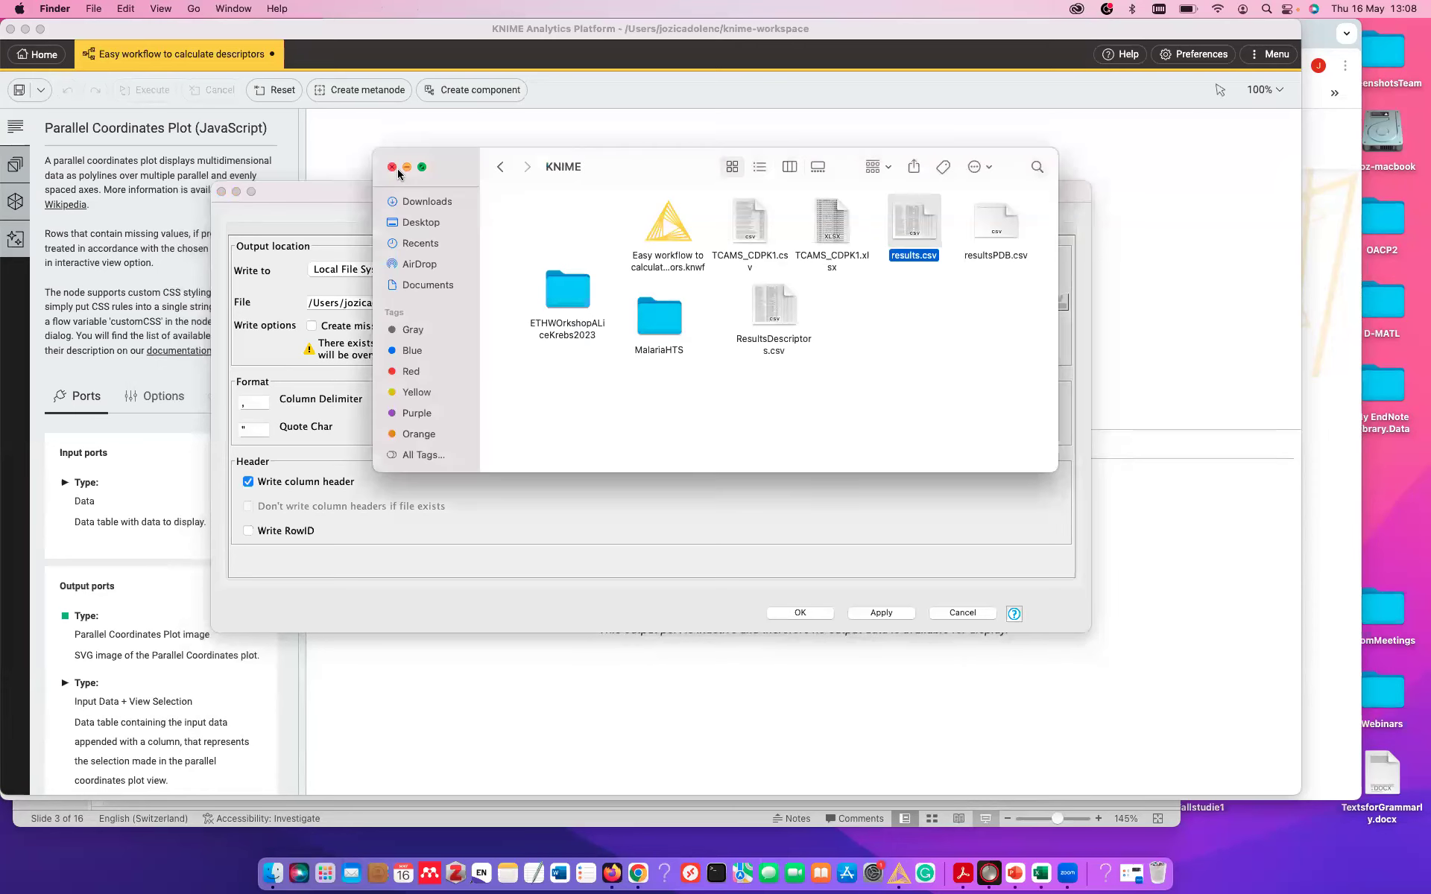
click(392, 167)
click(963, 617)
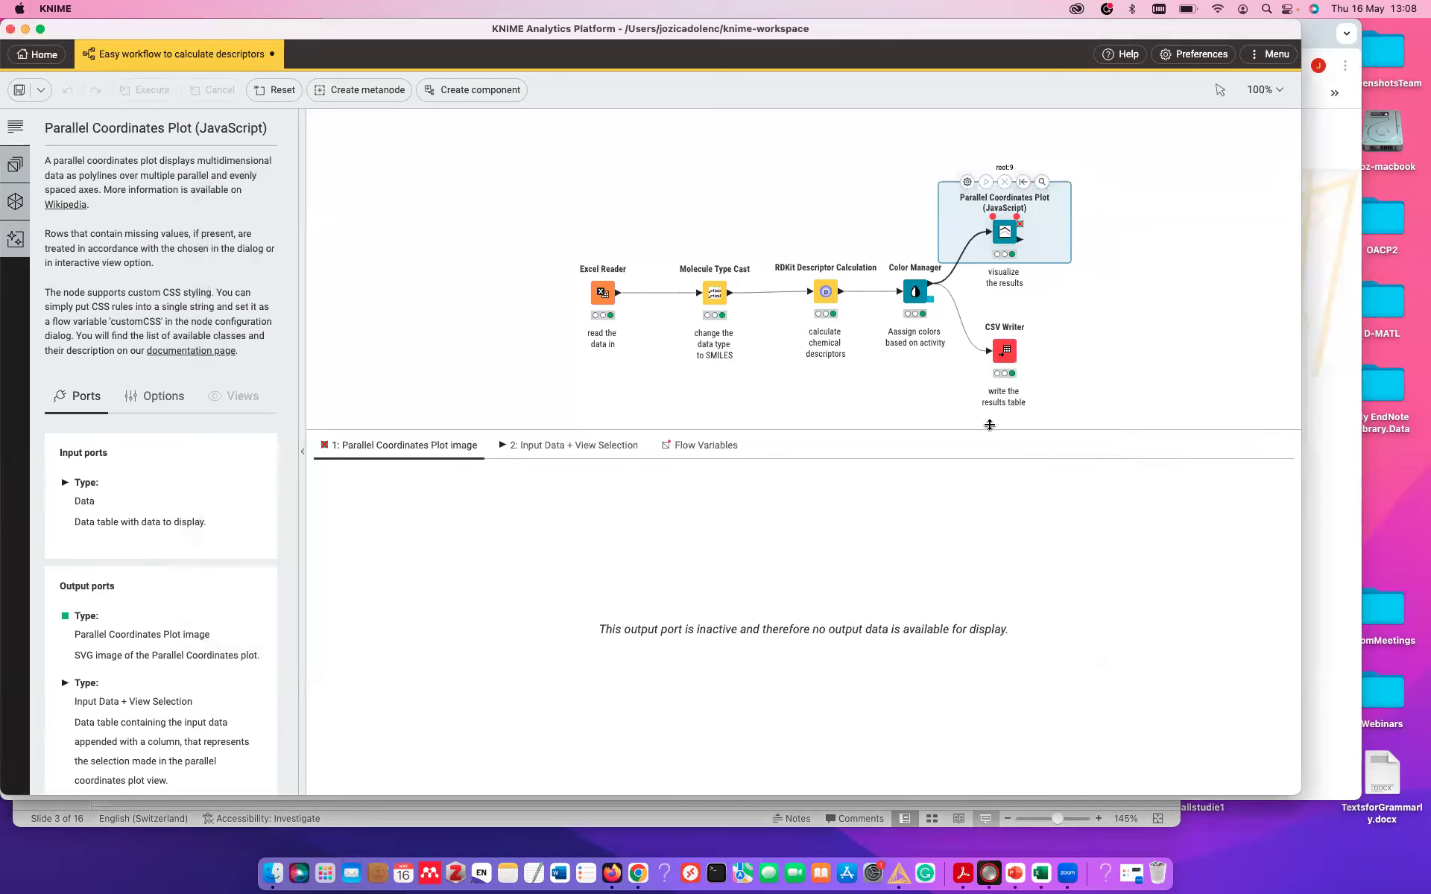
Step: Enlarge the workflow canvas, leaving no node selected, and show the node repository
drag(989, 424, 989, 587)
click(1101, 499)
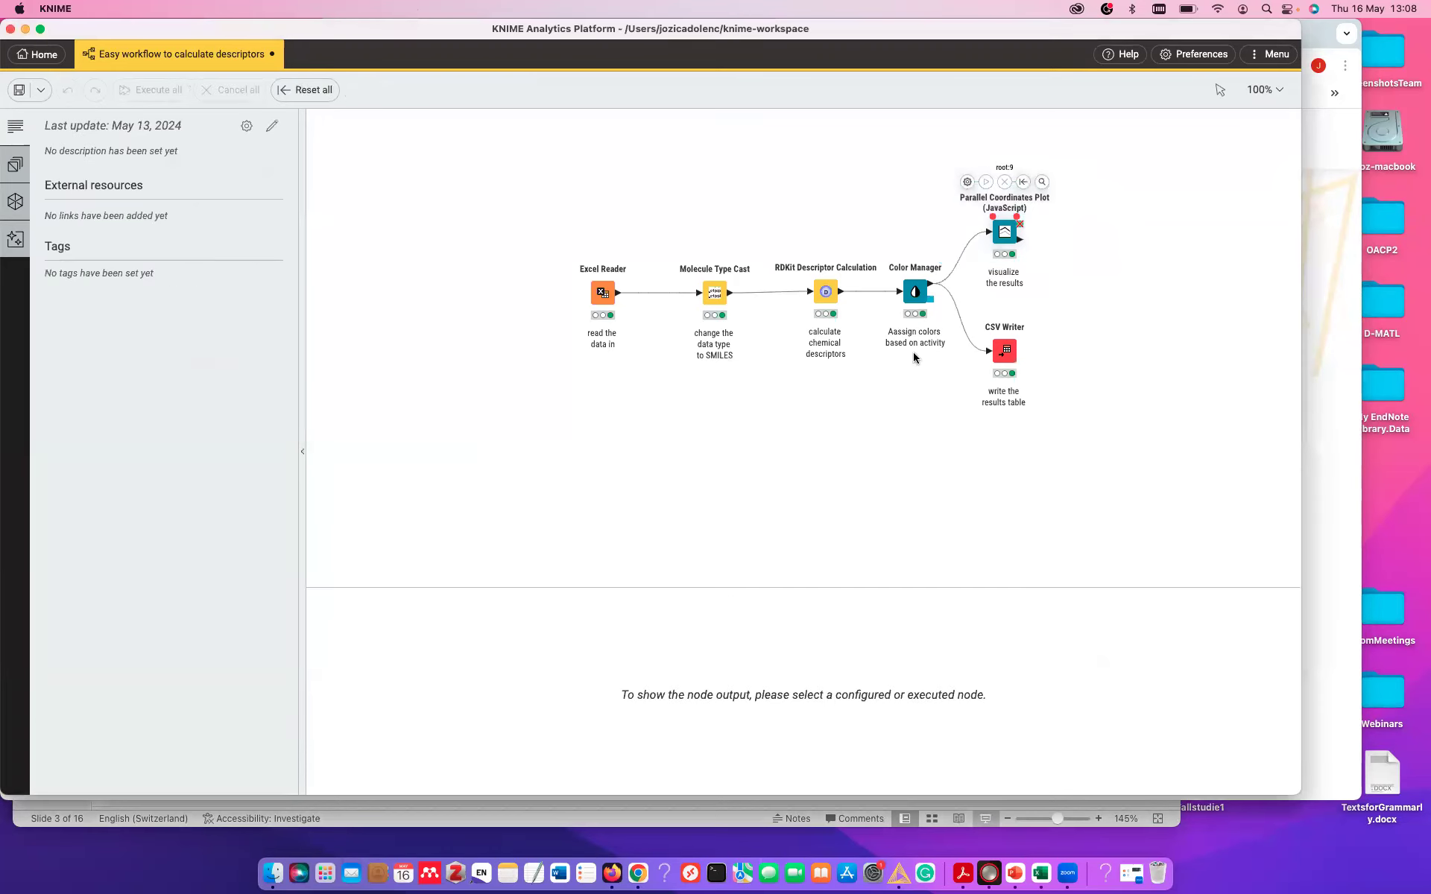
click(19, 171)
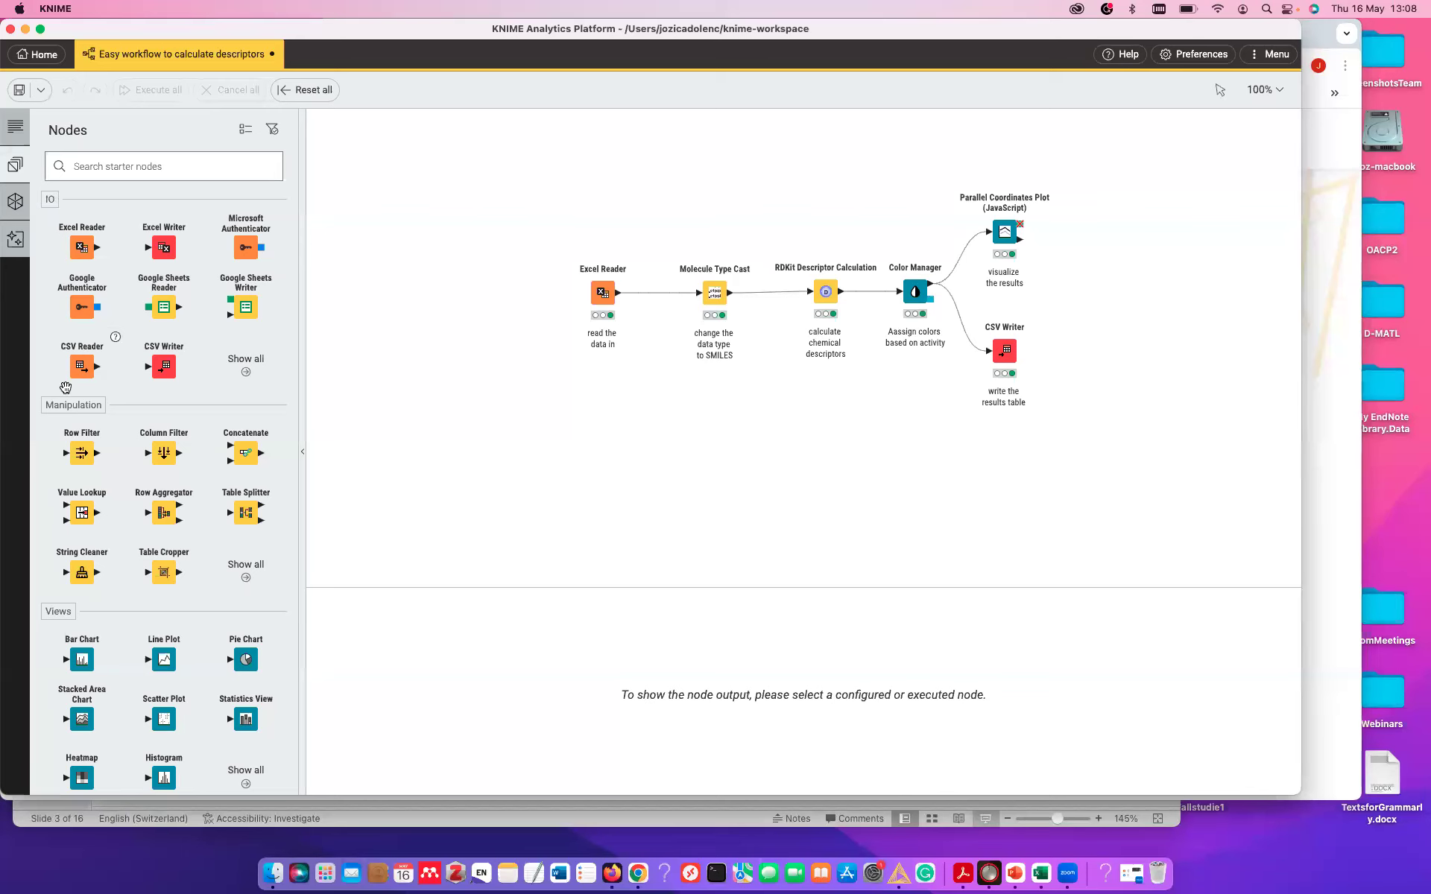
Step: Add a Line Plot node below the CSV Writer and connect the Color Manager's table output to its input
scroll(240, 508, down, 5)
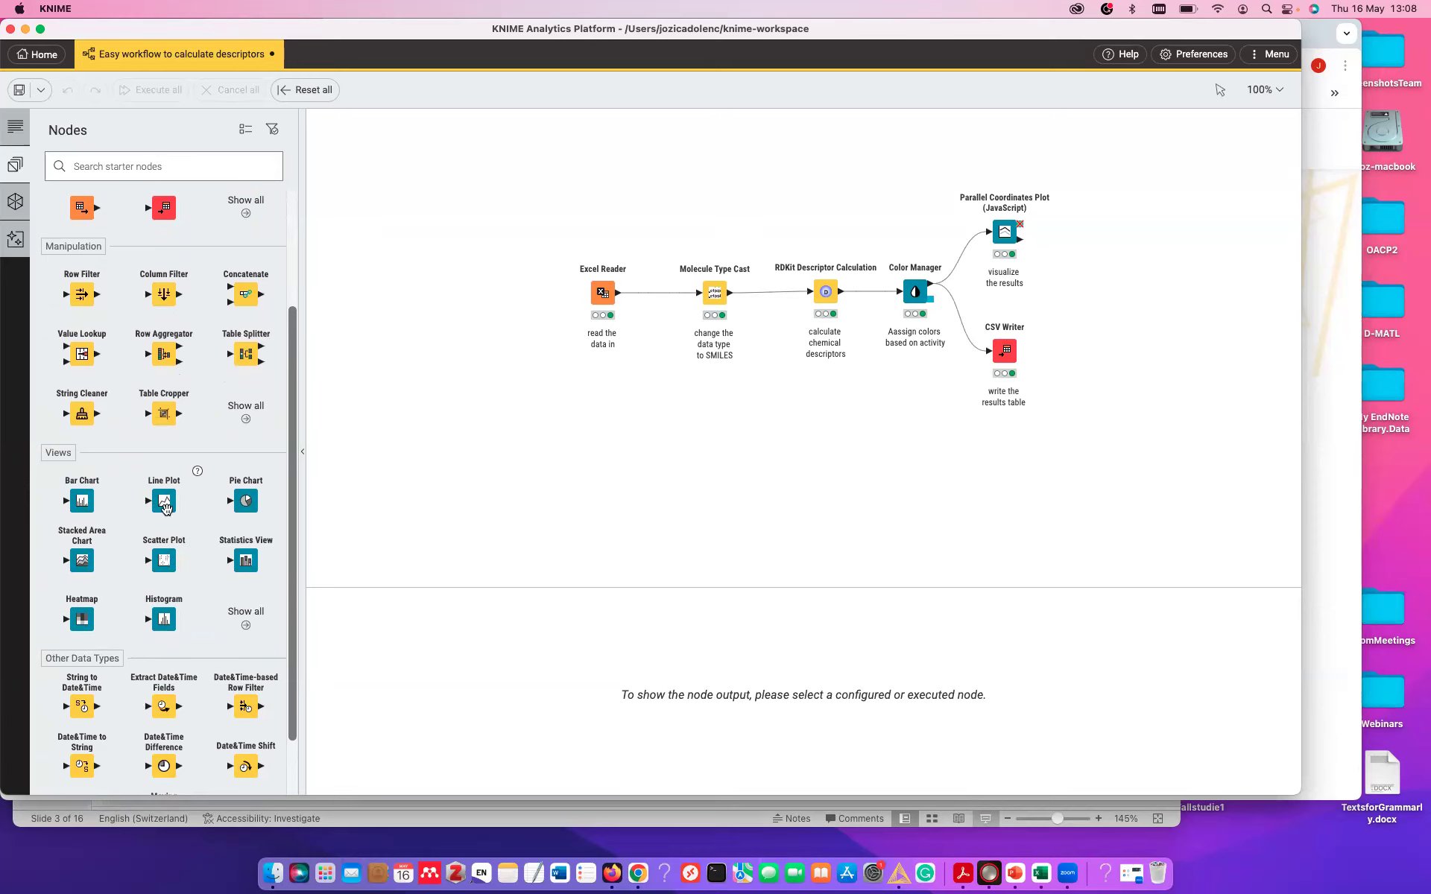
drag(165, 503, 994, 481)
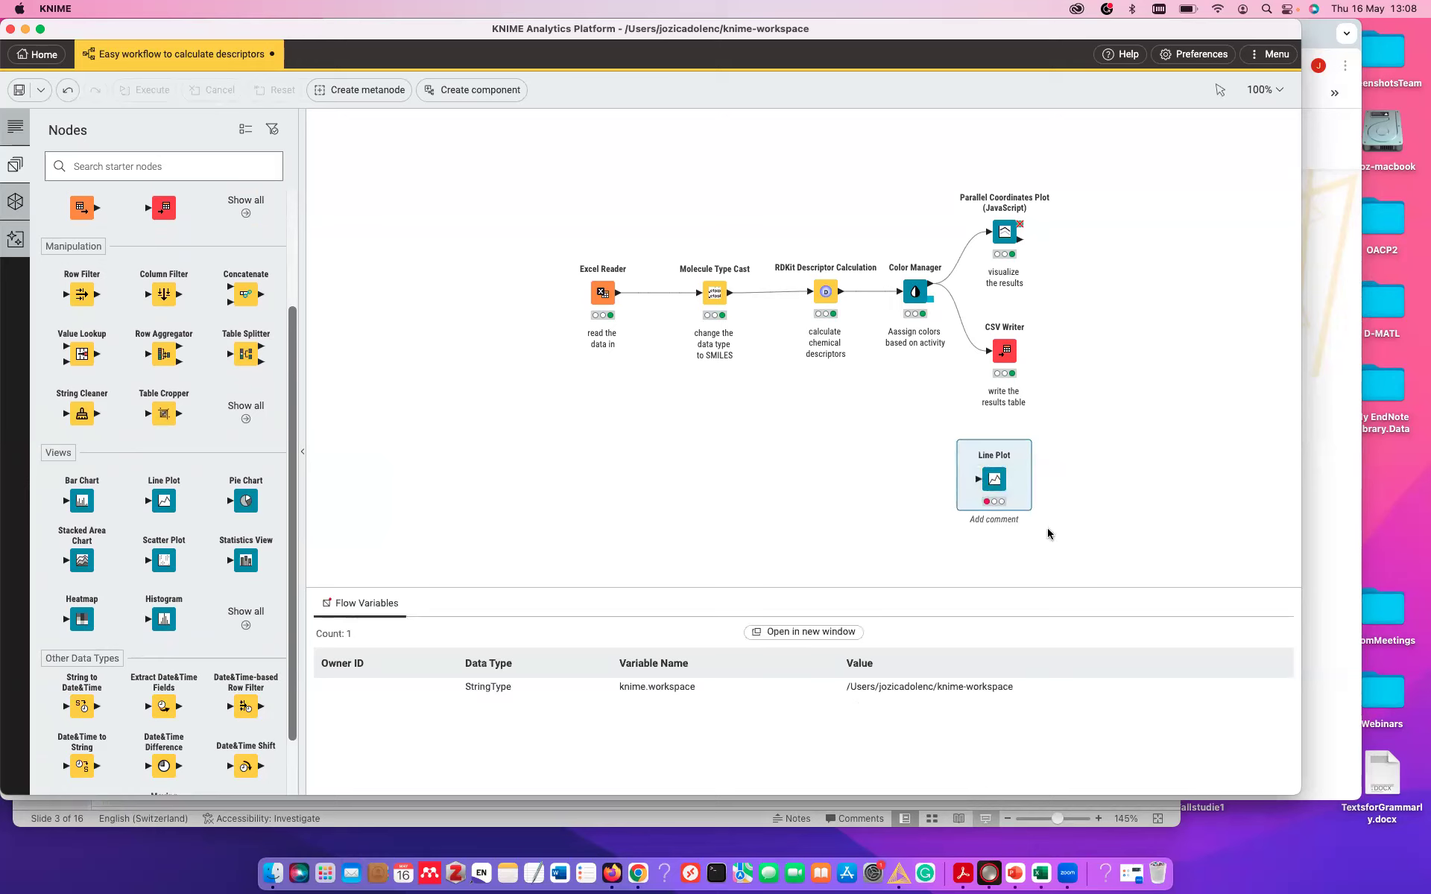
mouse_move(986, 503)
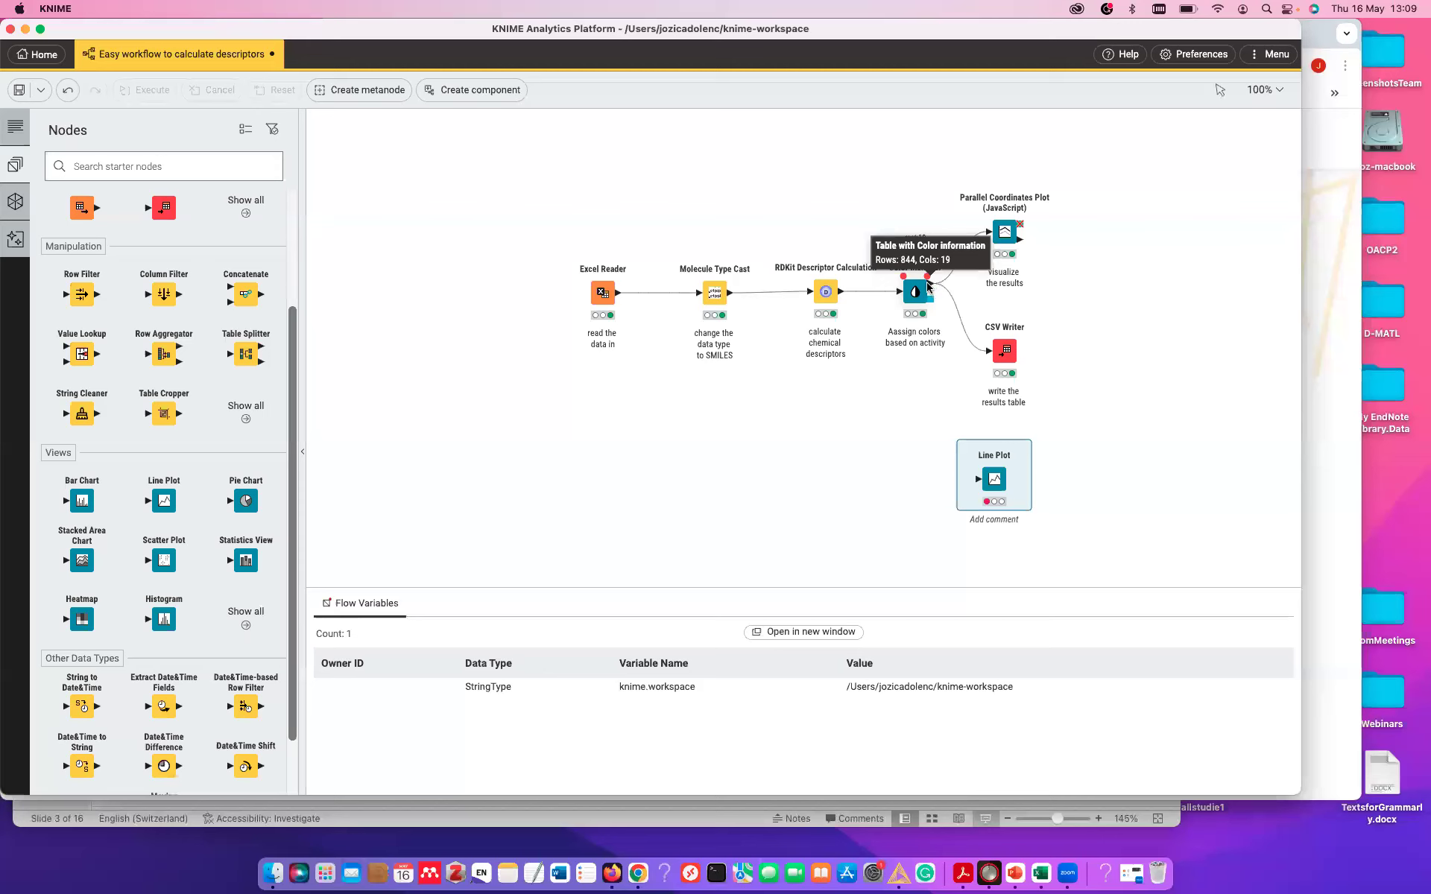
drag(929, 285, 975, 483)
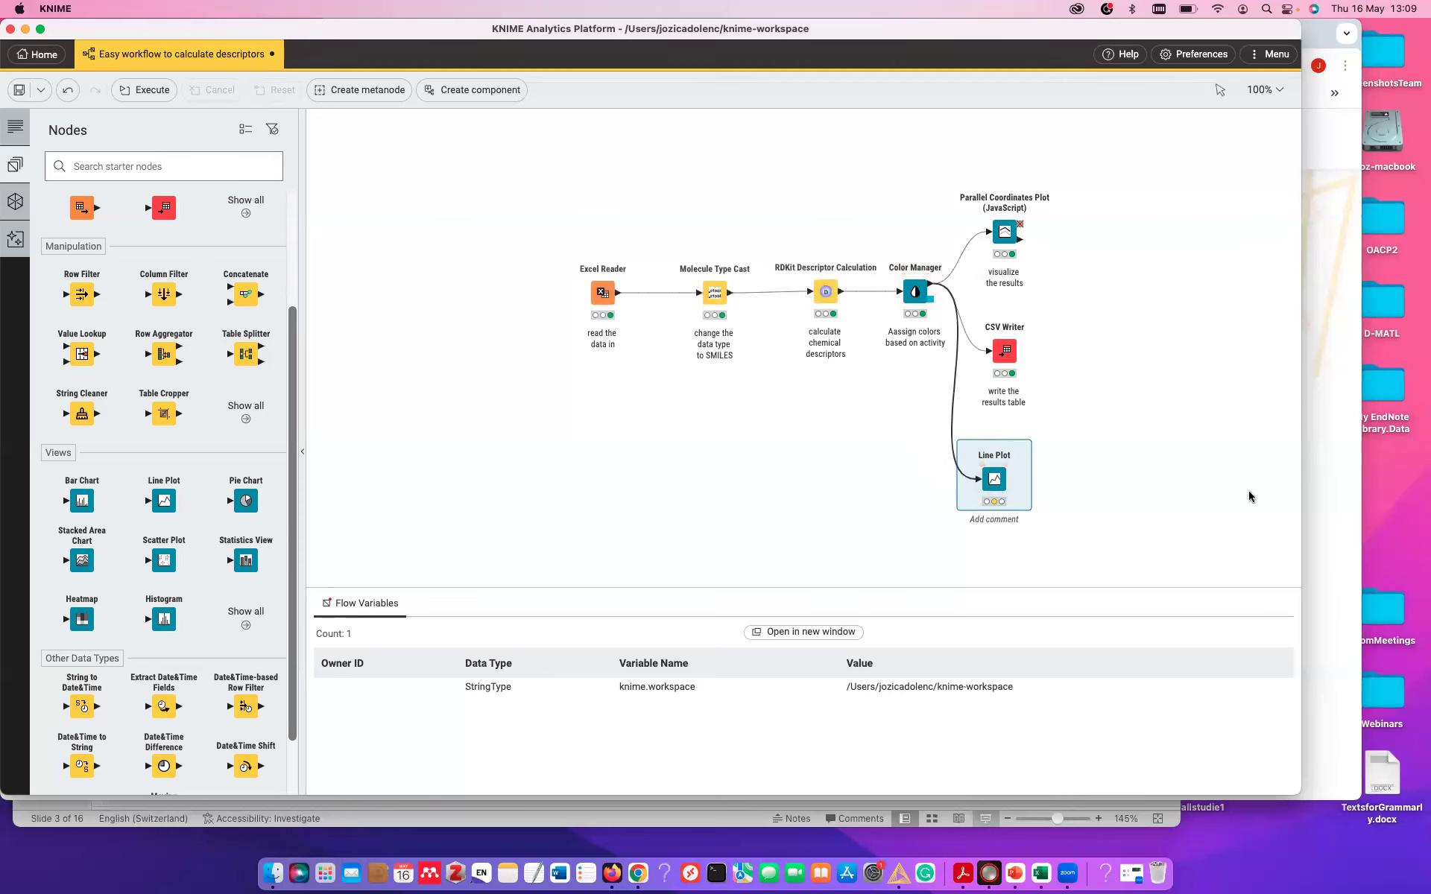
Step: Review the horizontal dimension options in the Line Plot node's configuration and accept it with TCMDC_ID selected
mouse_move(989, 493)
click(957, 439)
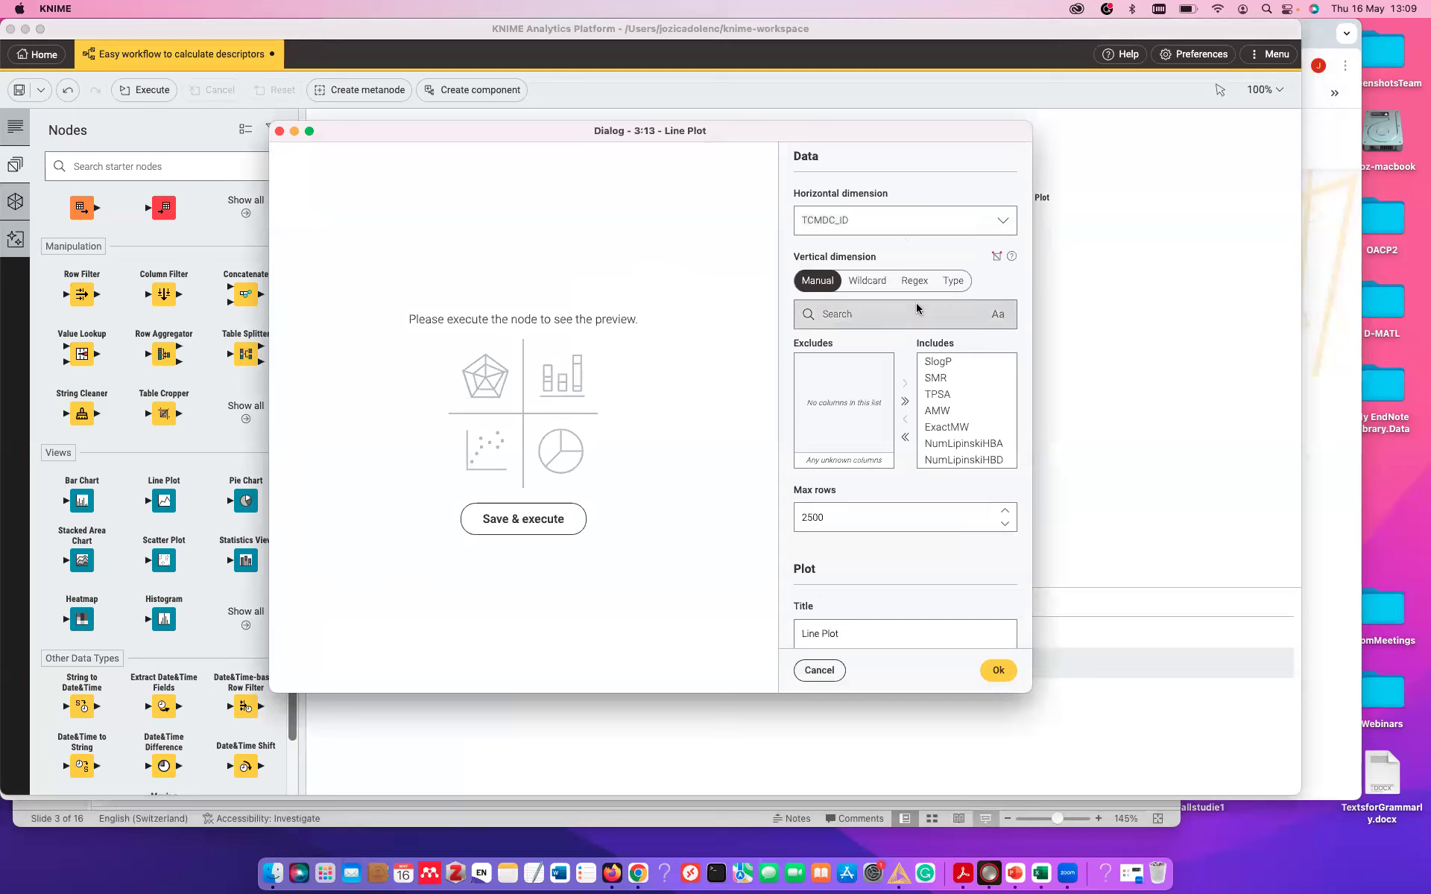
click(981, 230)
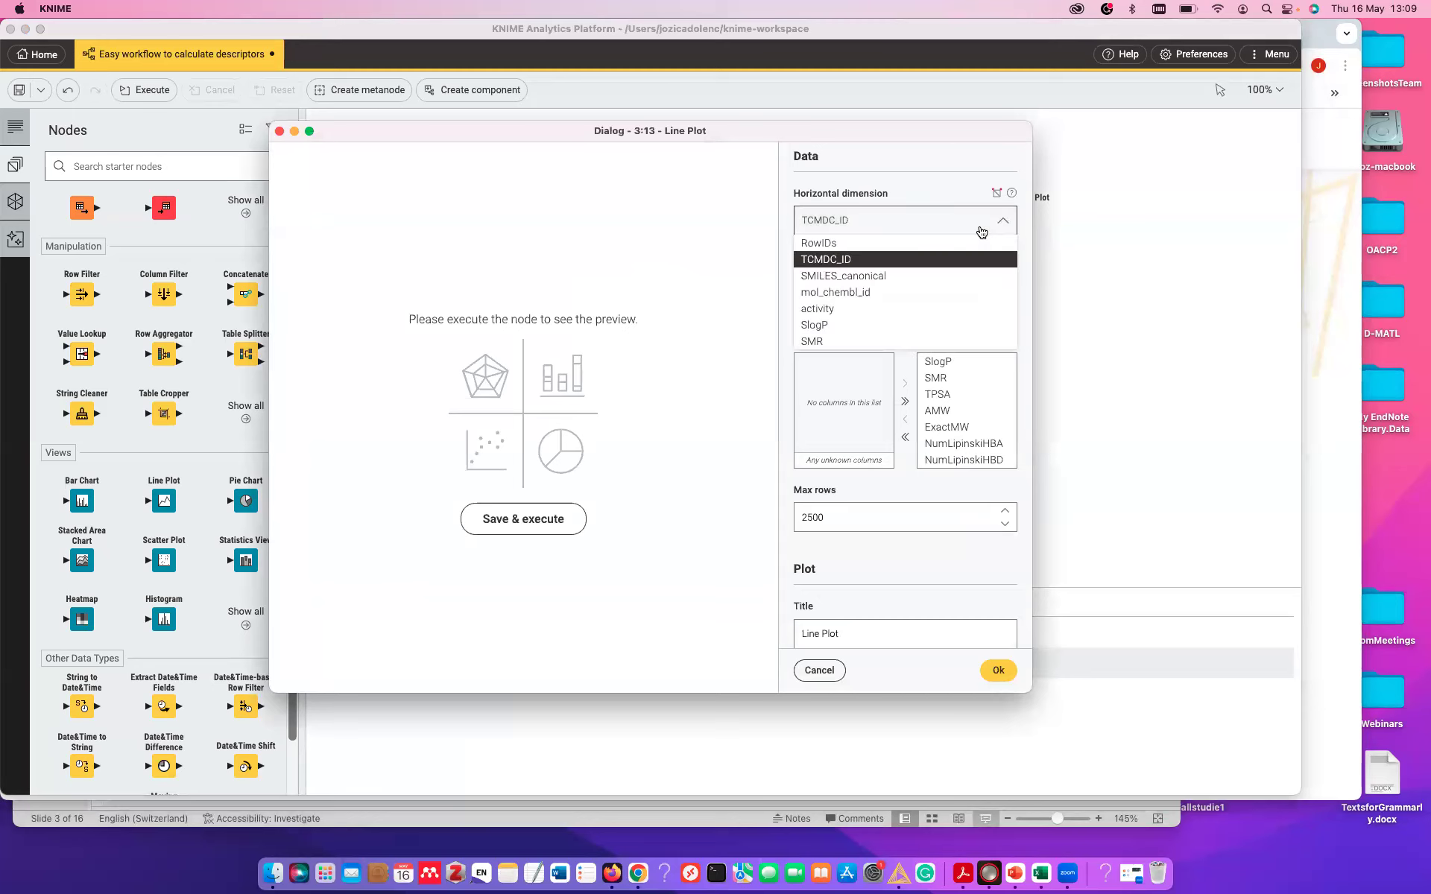
click(981, 230)
click(998, 670)
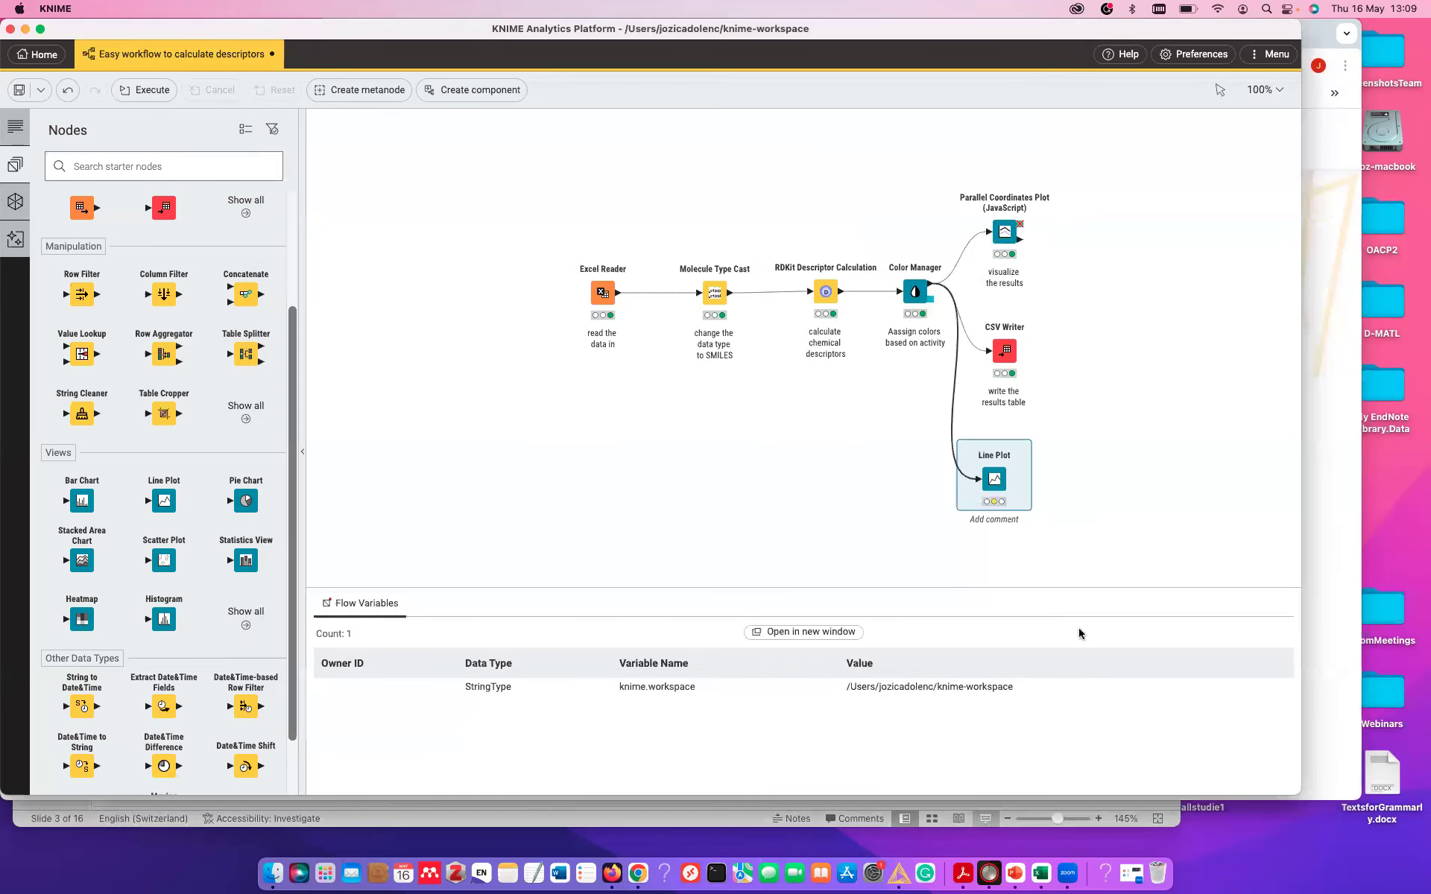
Step: Execute the Line Plot node, inspect its interactive view, and close the view
mouse_move(988, 477)
click(976, 440)
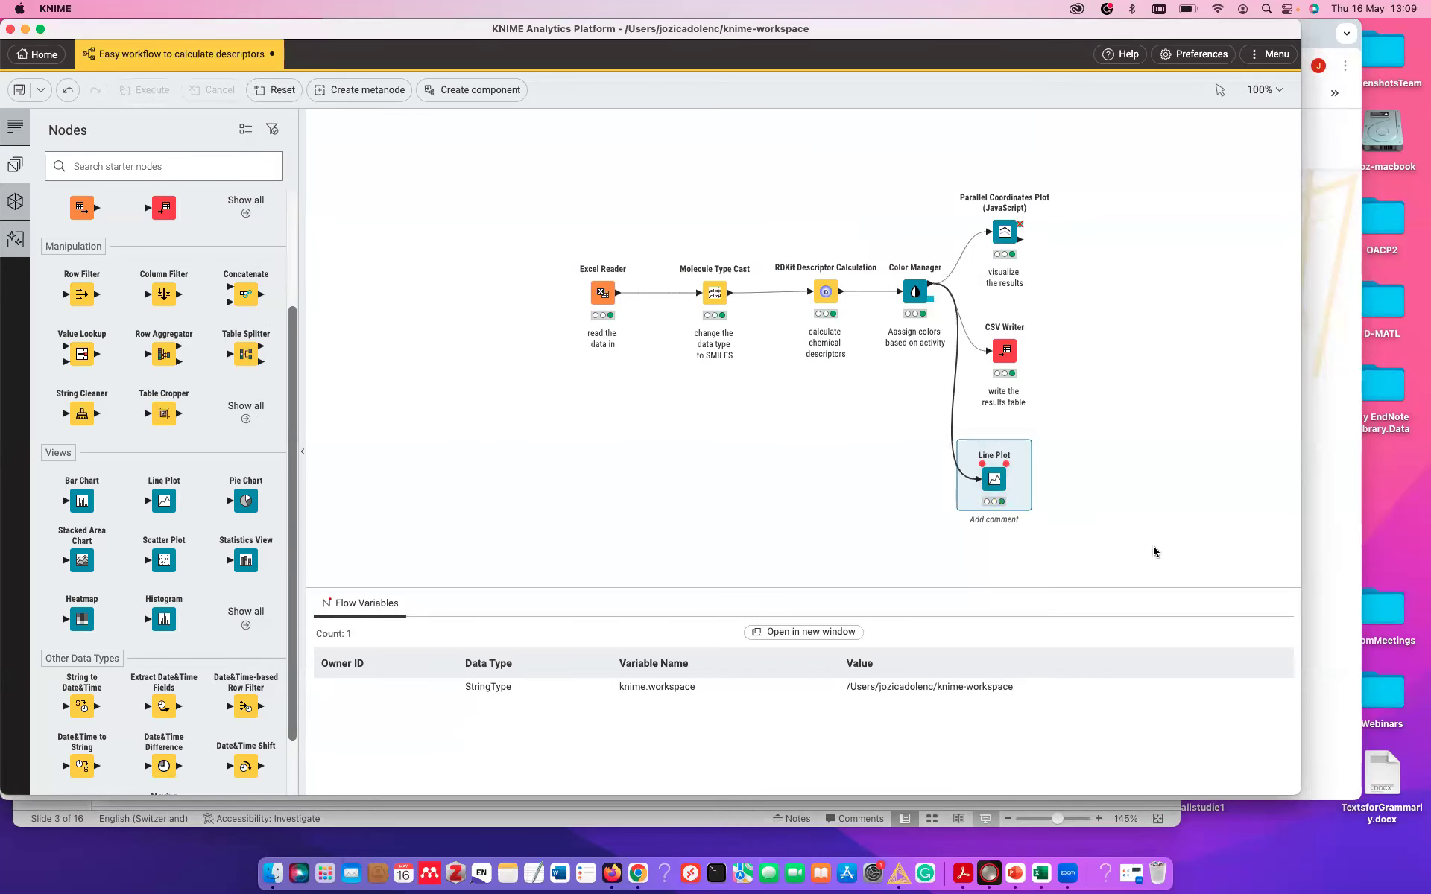
click(1027, 442)
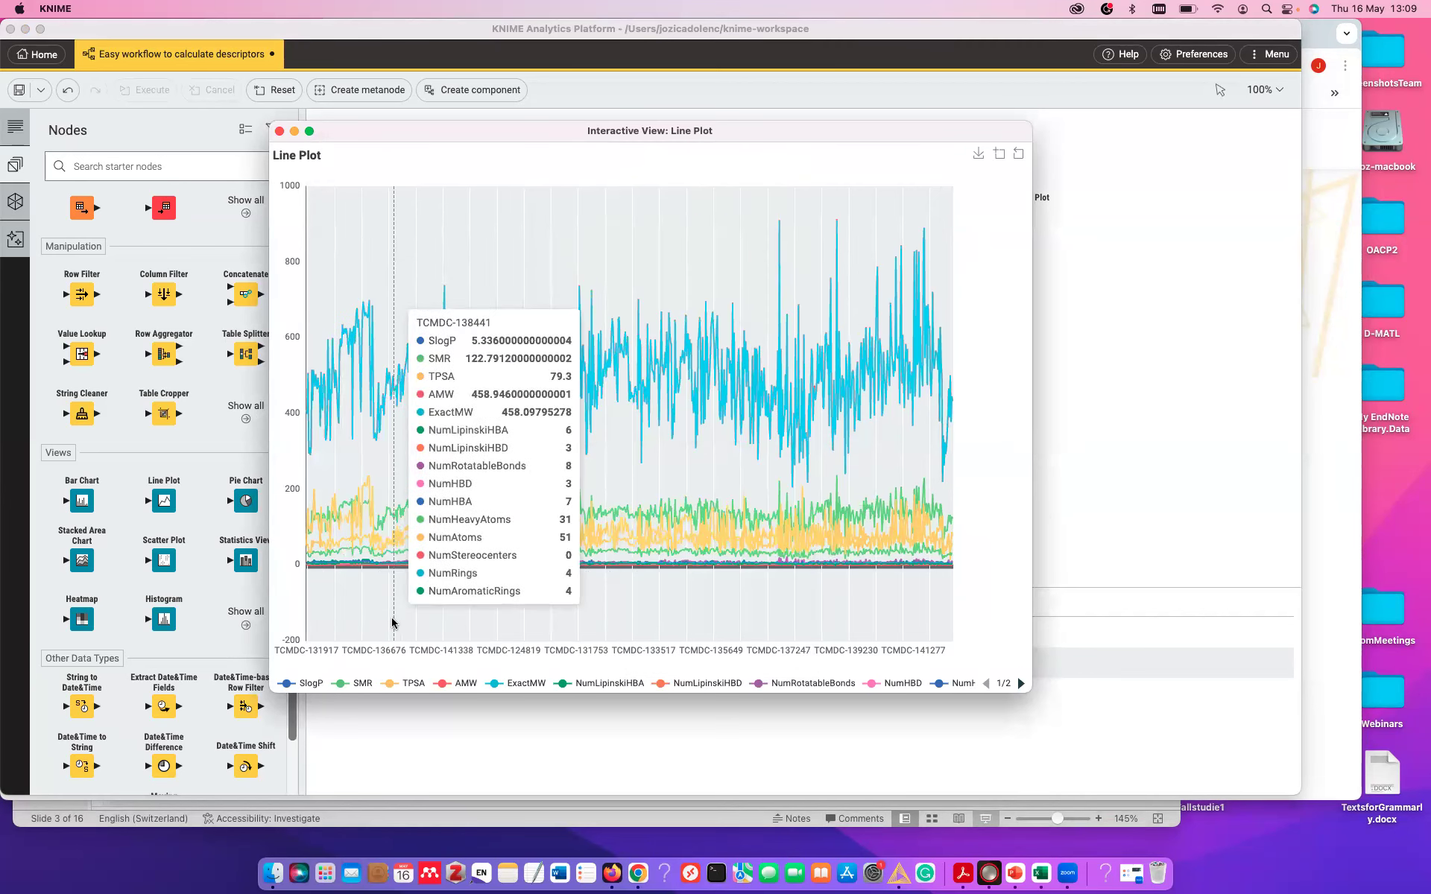
click(280, 132)
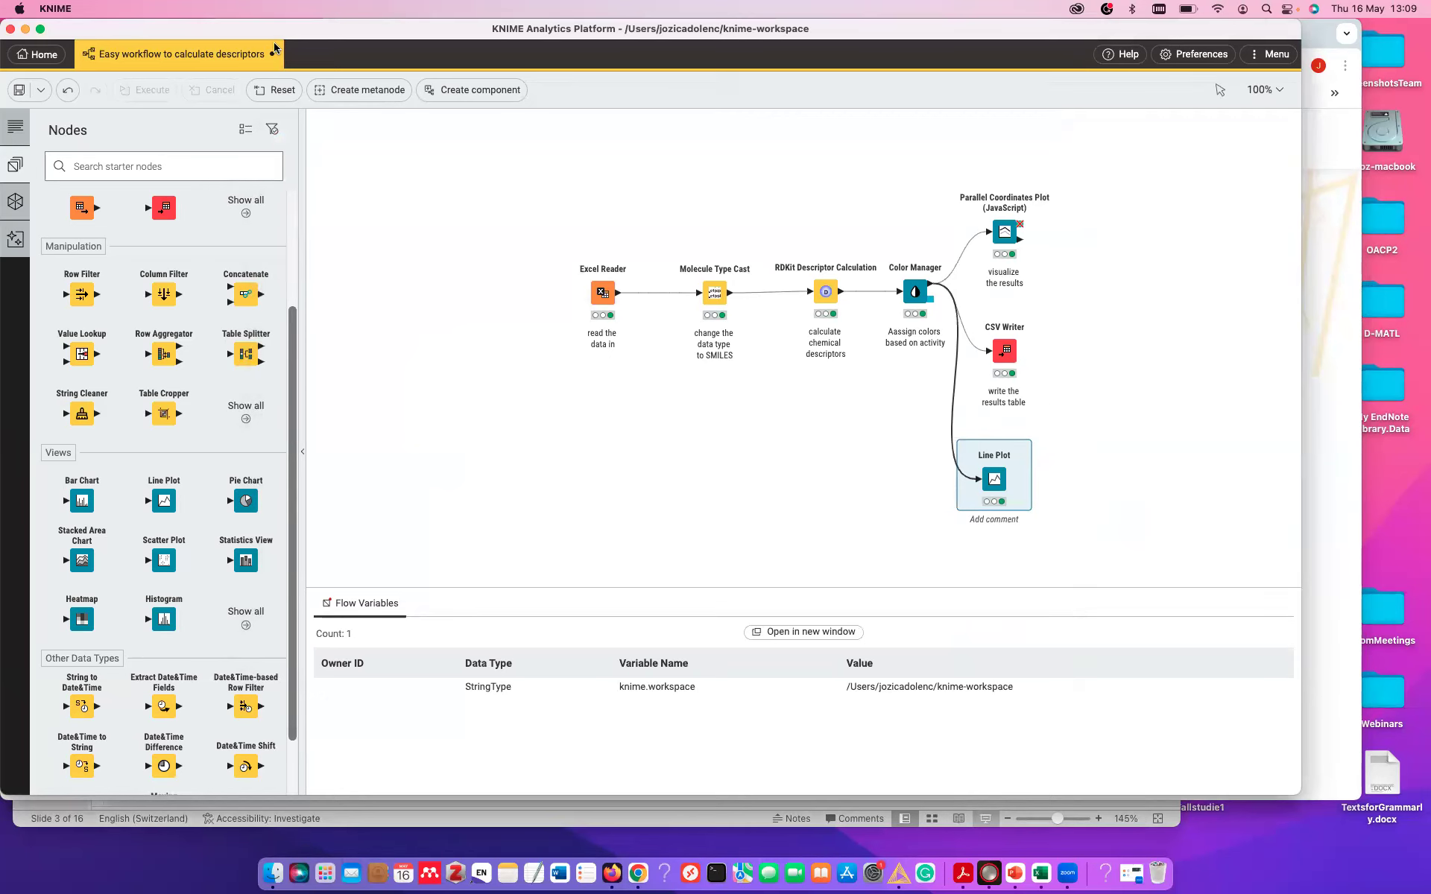
Step: Reset the Line Plot node and all other nodes, and execute the entire workflow again
click(275, 100)
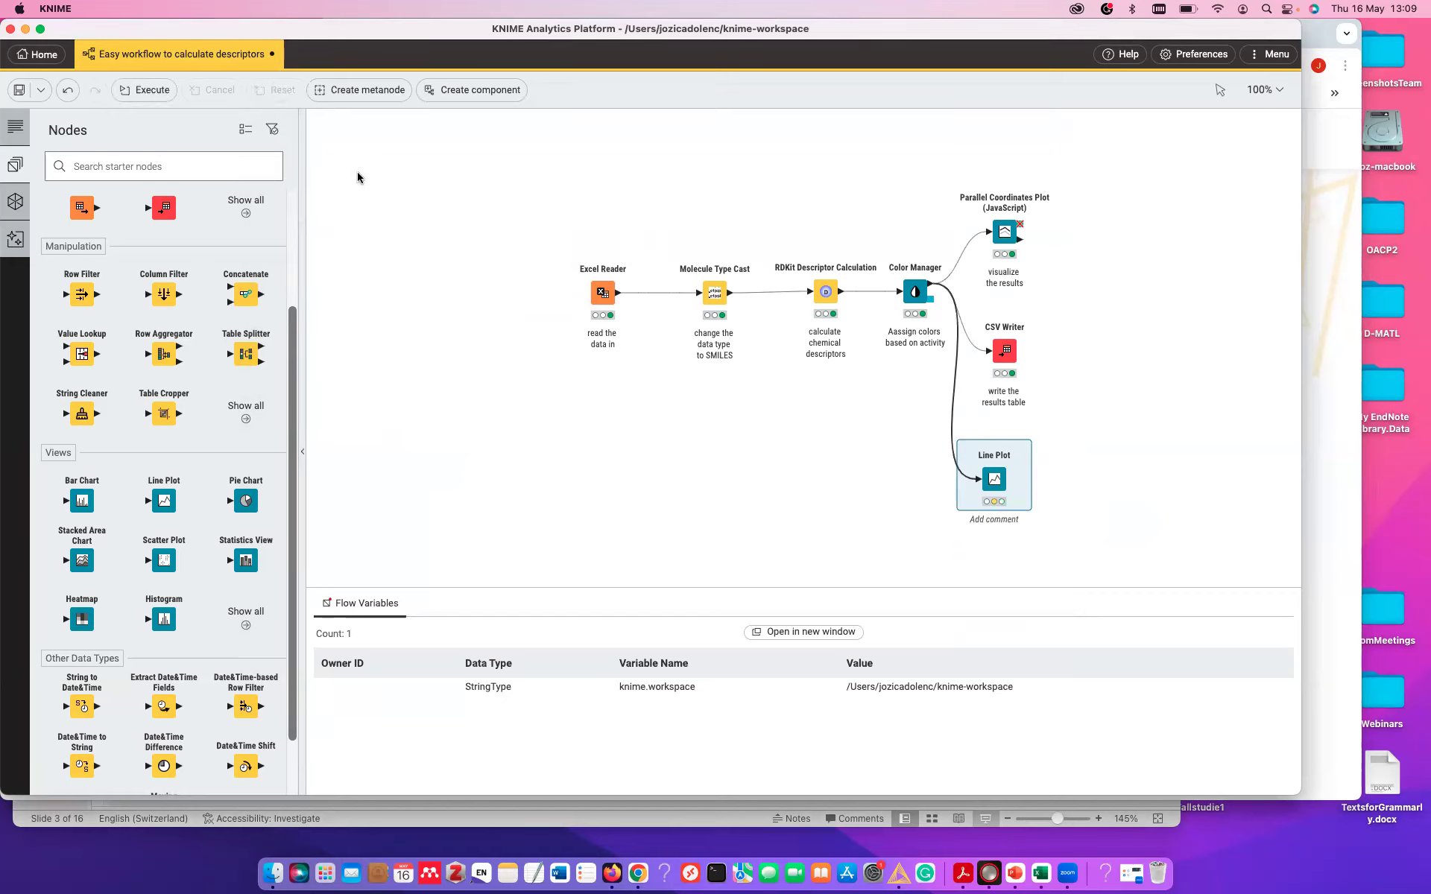
click(377, 188)
click(310, 95)
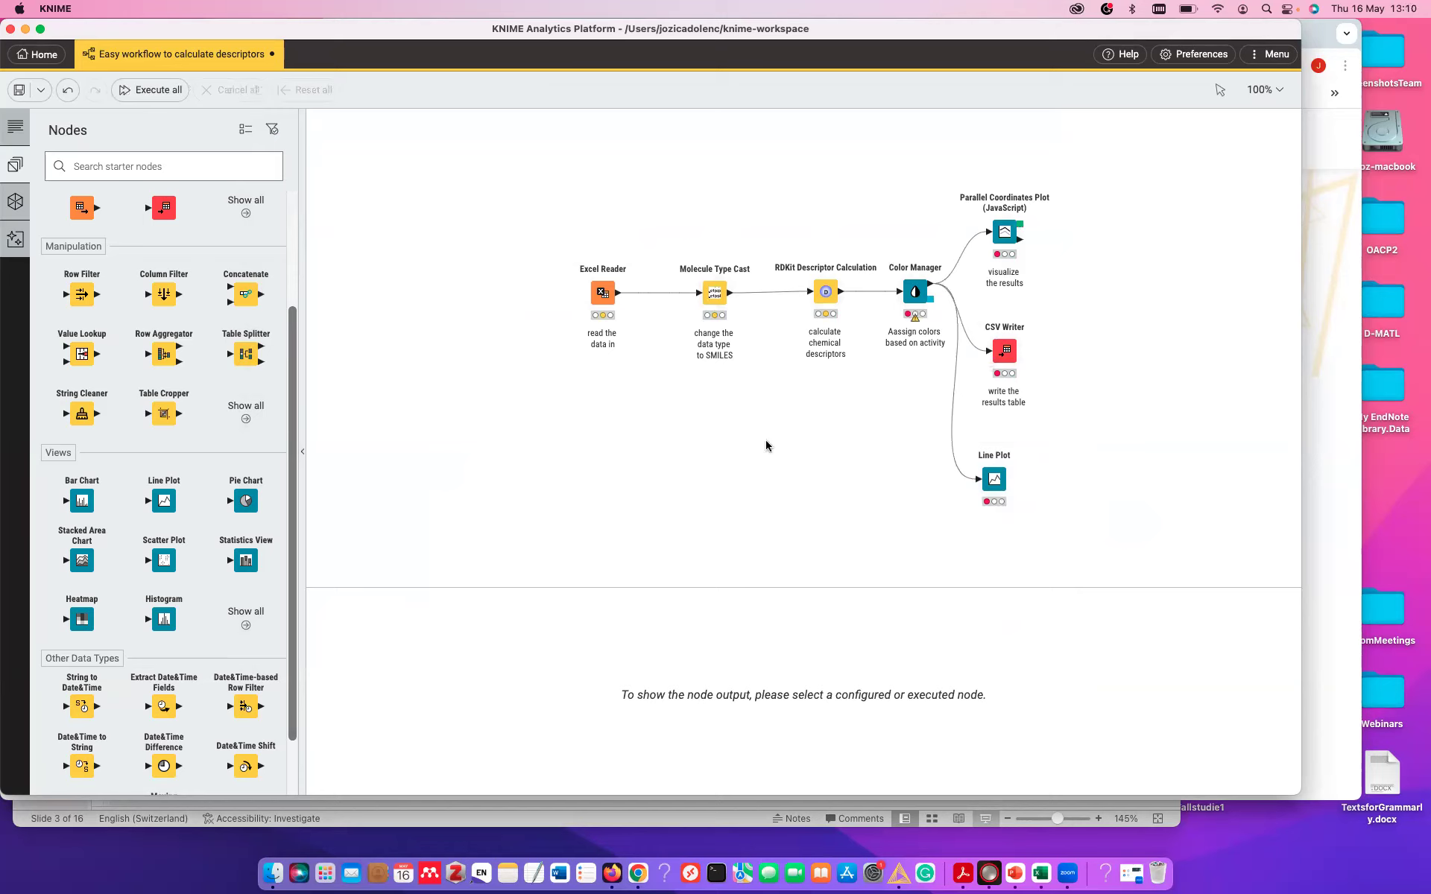
click(151, 93)
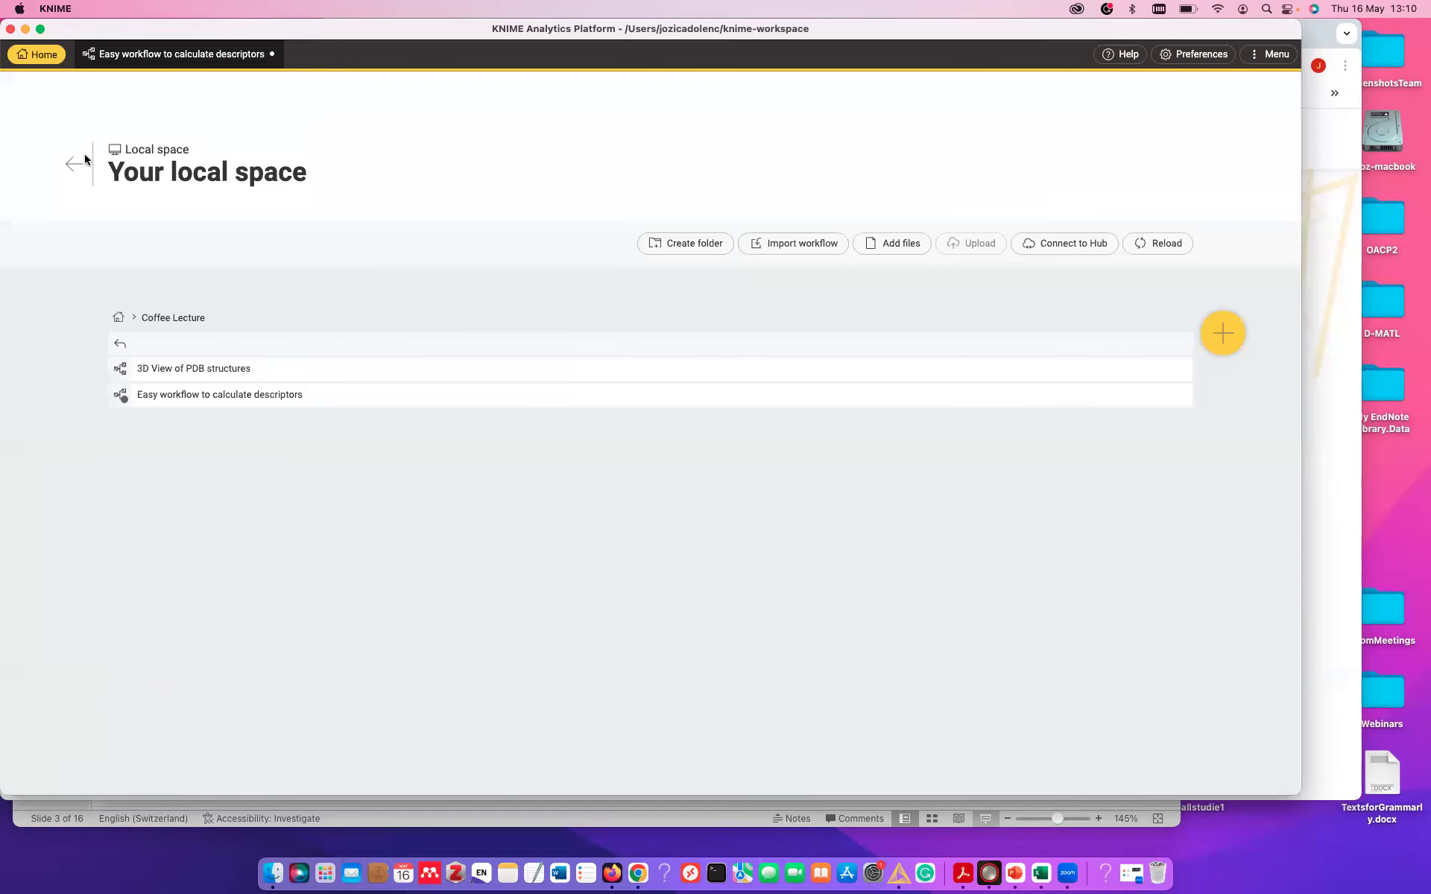
Step: Go from the local space to the start page and open the example workflow that combines, cleans and summarizes spreadsheet data
click(85, 158)
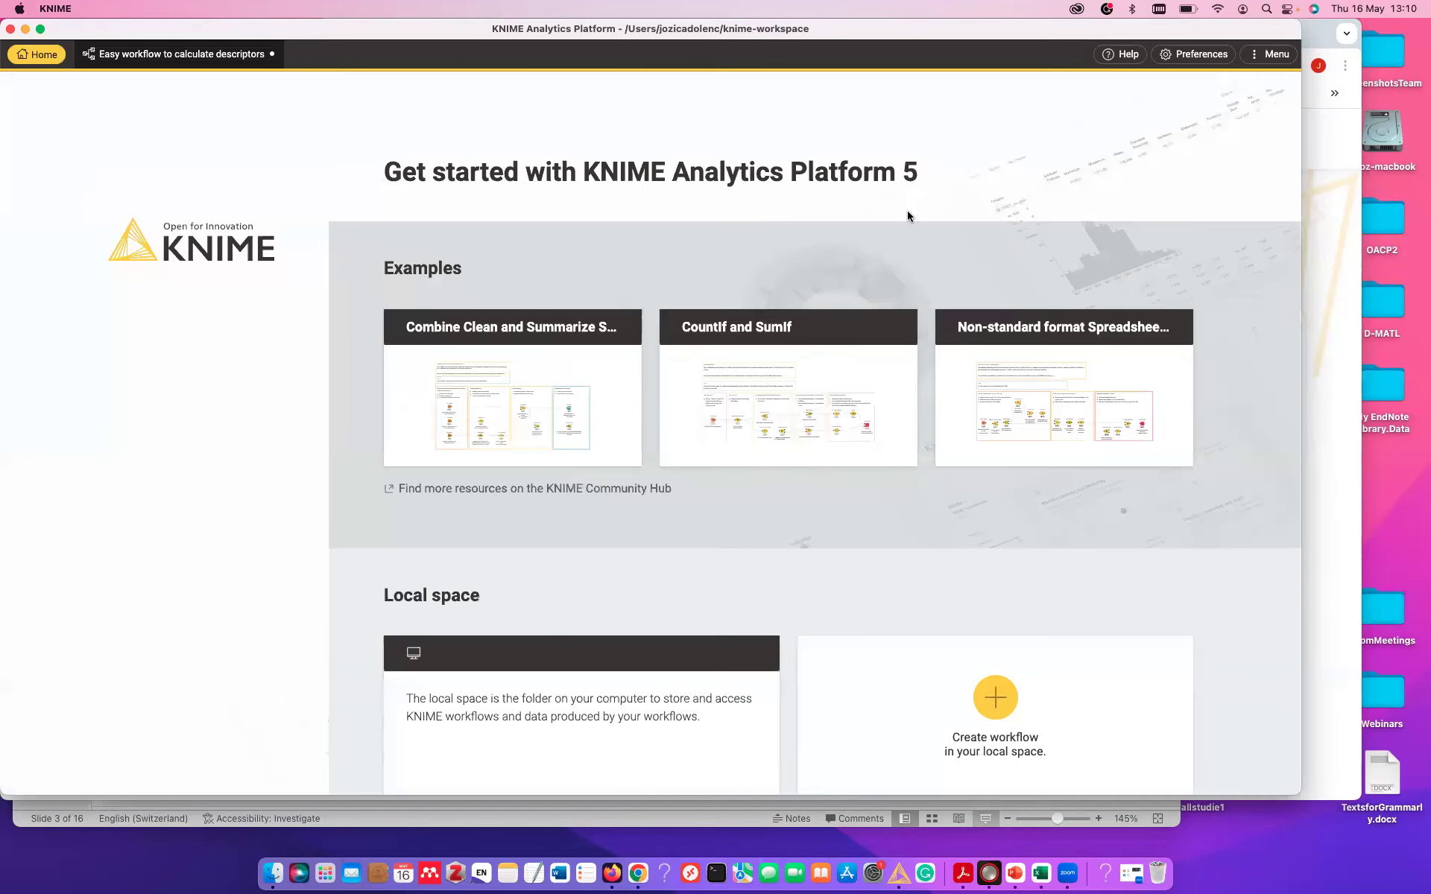
scroll(903, 217, down, 2)
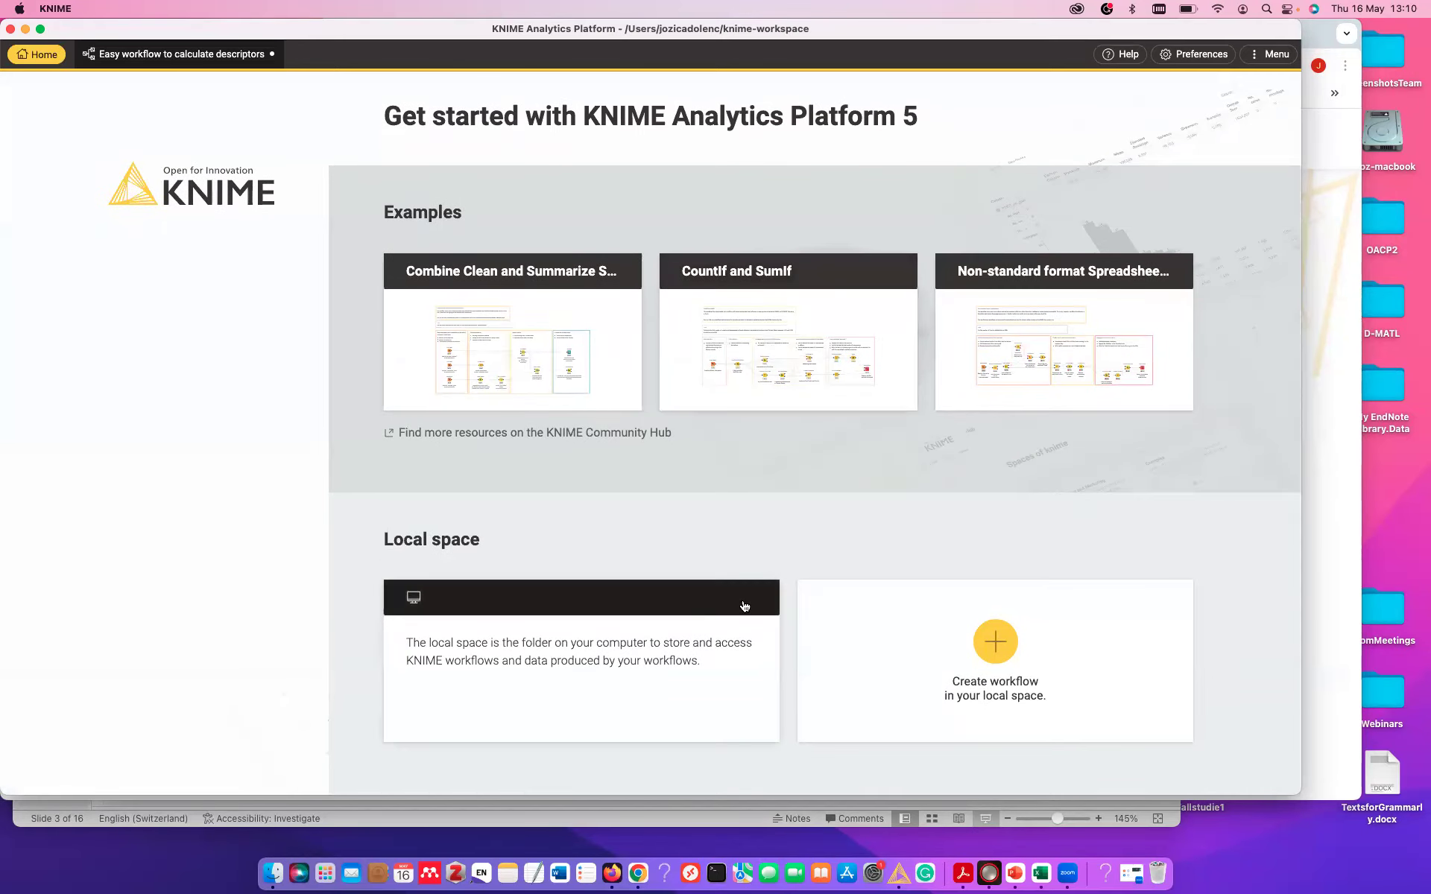
click(519, 363)
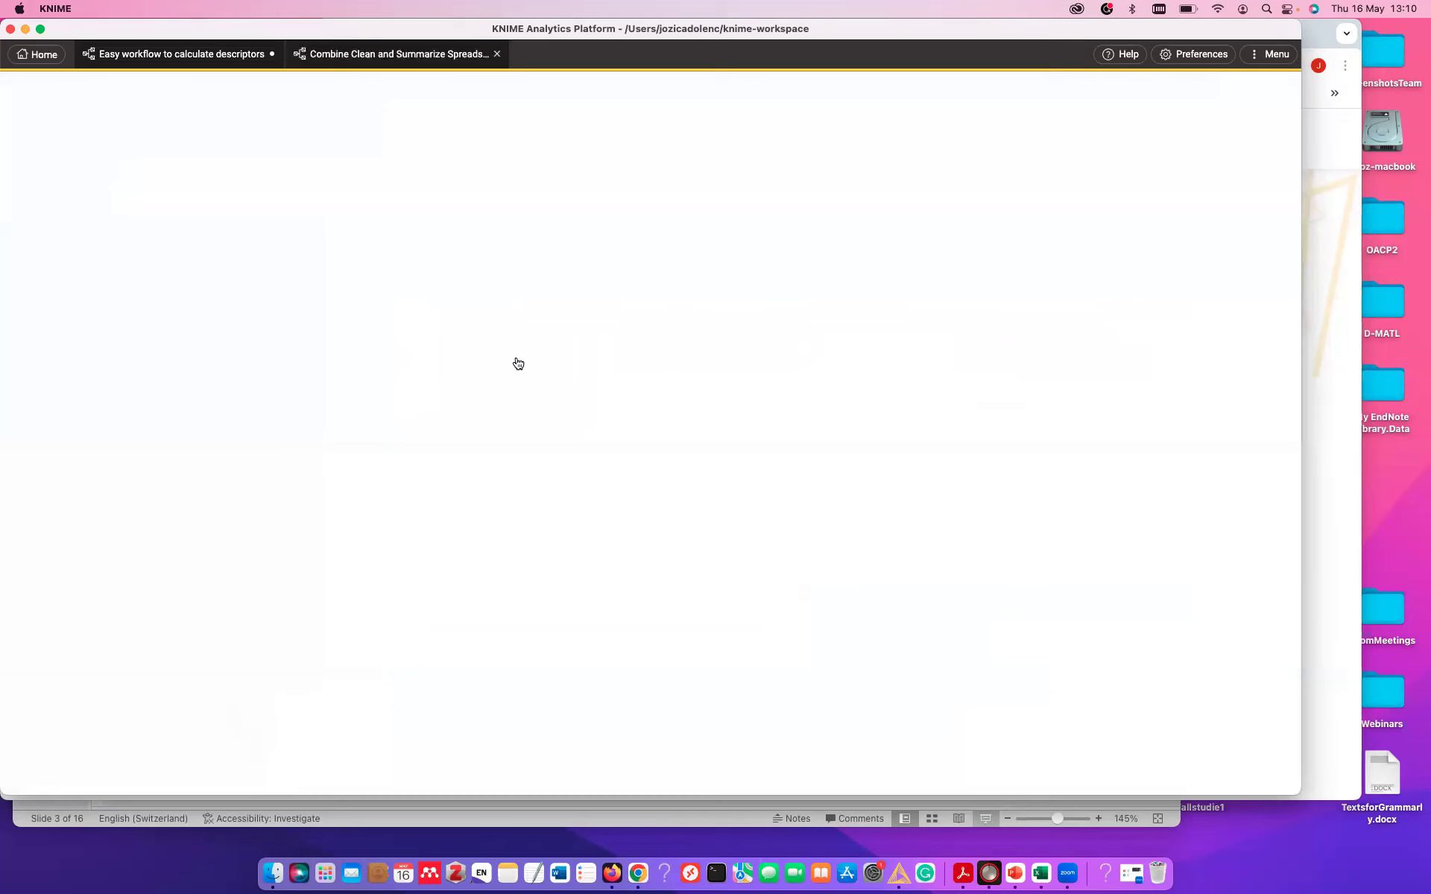